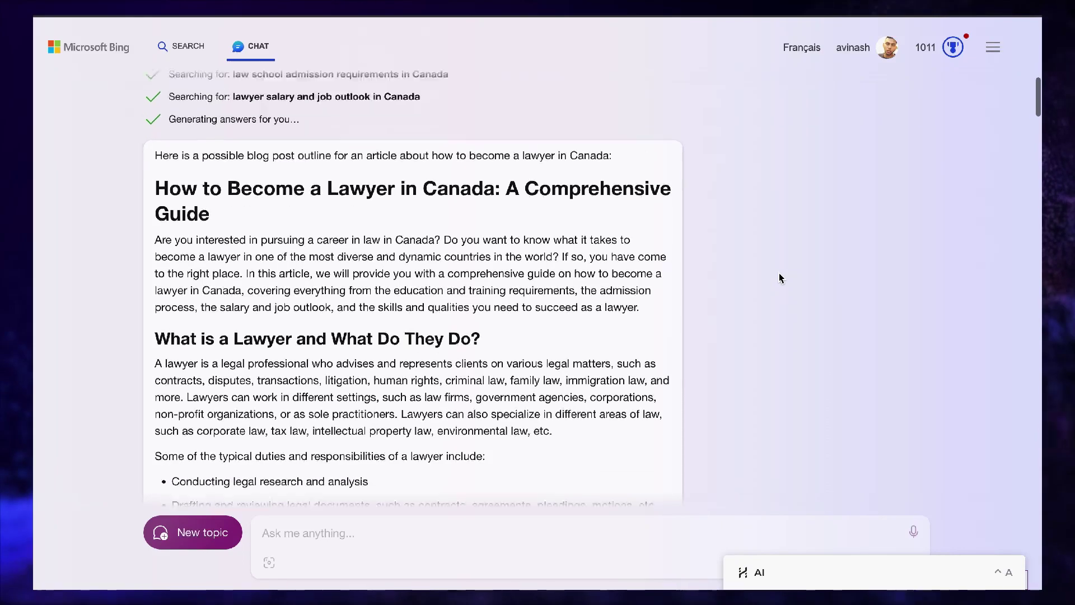
Scroll through Bing's lawyer outline before reaching the Playground's gpt-3.5-turbo-16k lawyer article.
scroll(780, 274, up, 5)
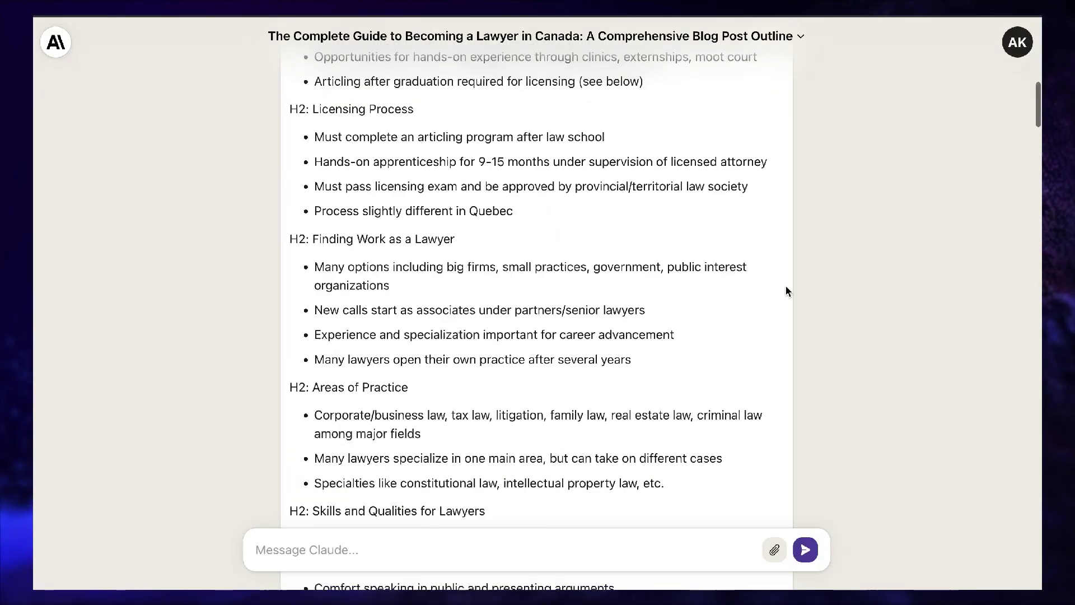
scroll(785, 285, down, 15)
scroll(785, 286, down, 3)
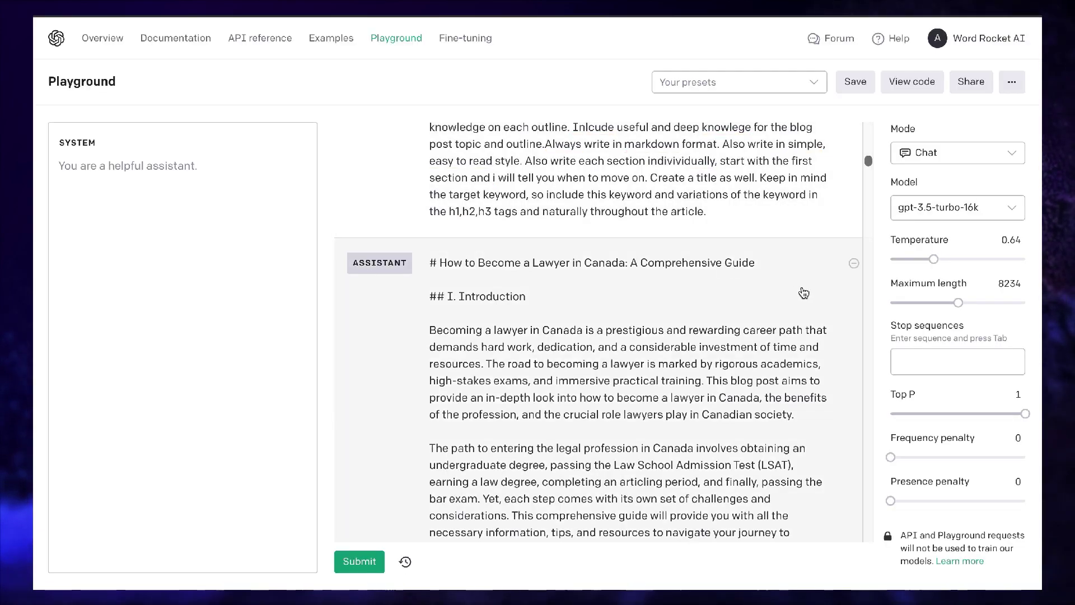
scroll(942, 289, down, 4)
scroll(943, 289, up, 3)
scroll(762, 319, down, 20)
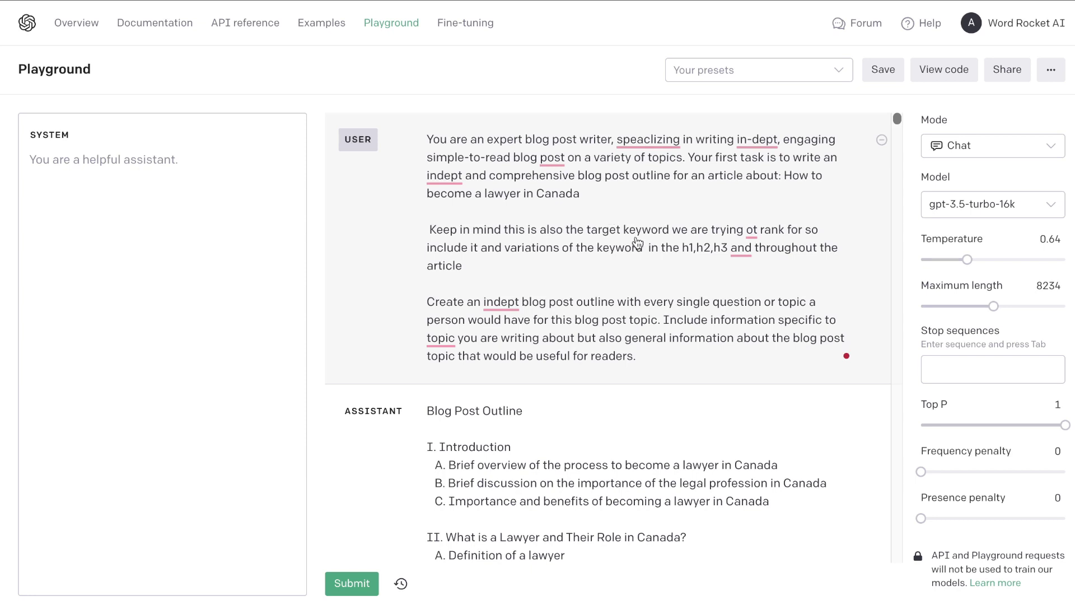
scroll(608, 300, down, 3)
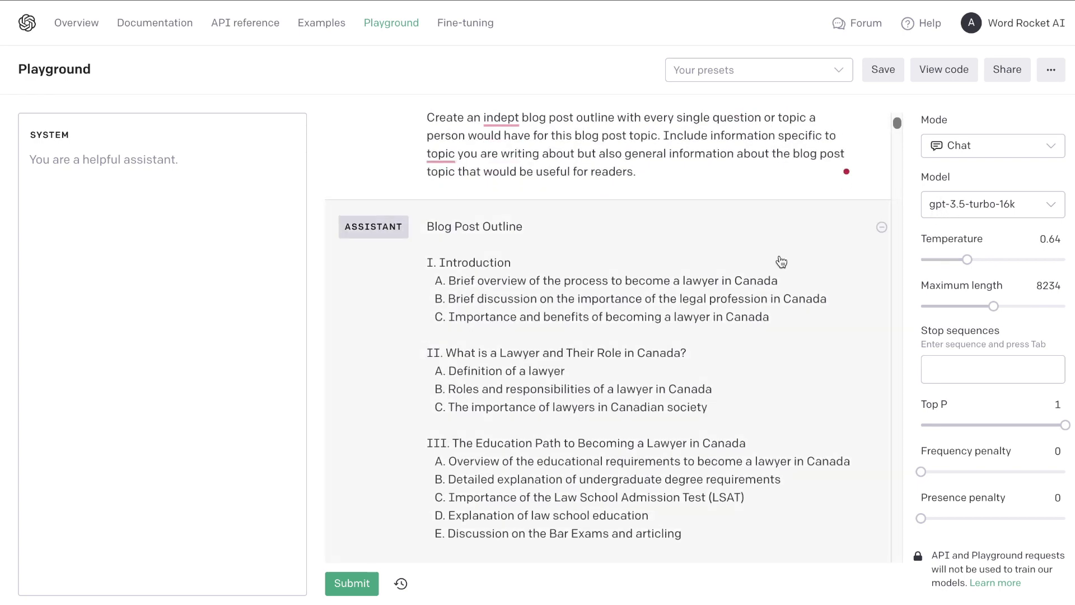
scroll(781, 262, down, 1)
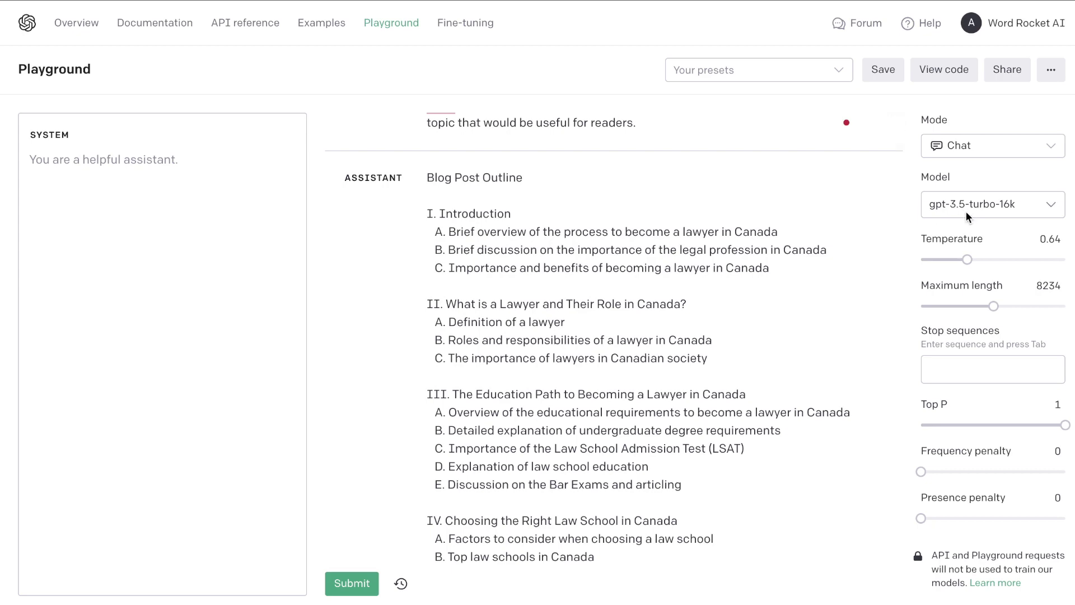
scroll(763, 336, up, 1)
scroll(699, 273, down, 1)
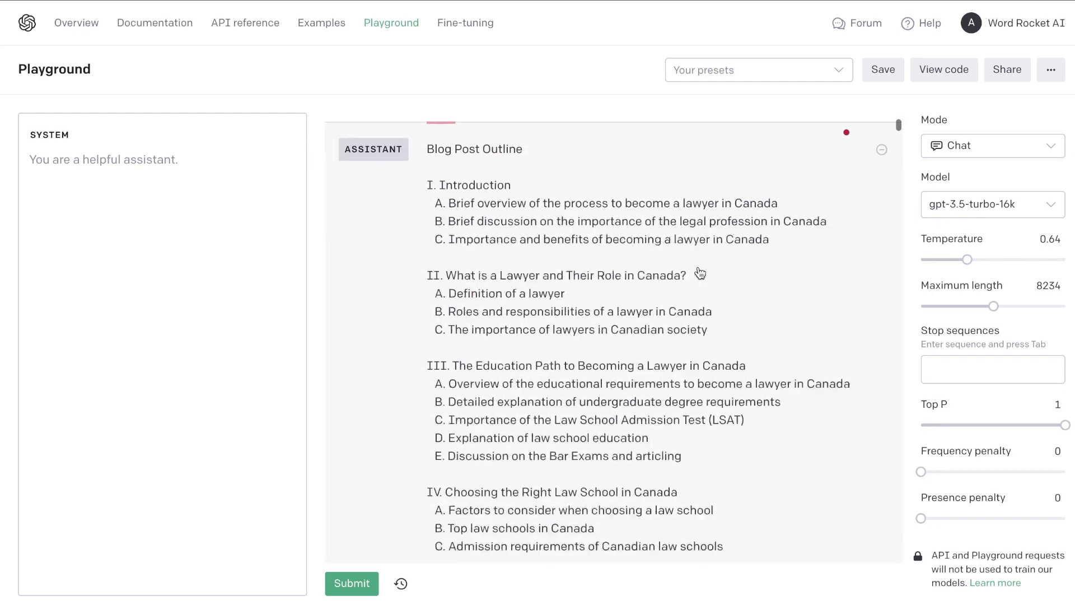
scroll(700, 273, down, 2)
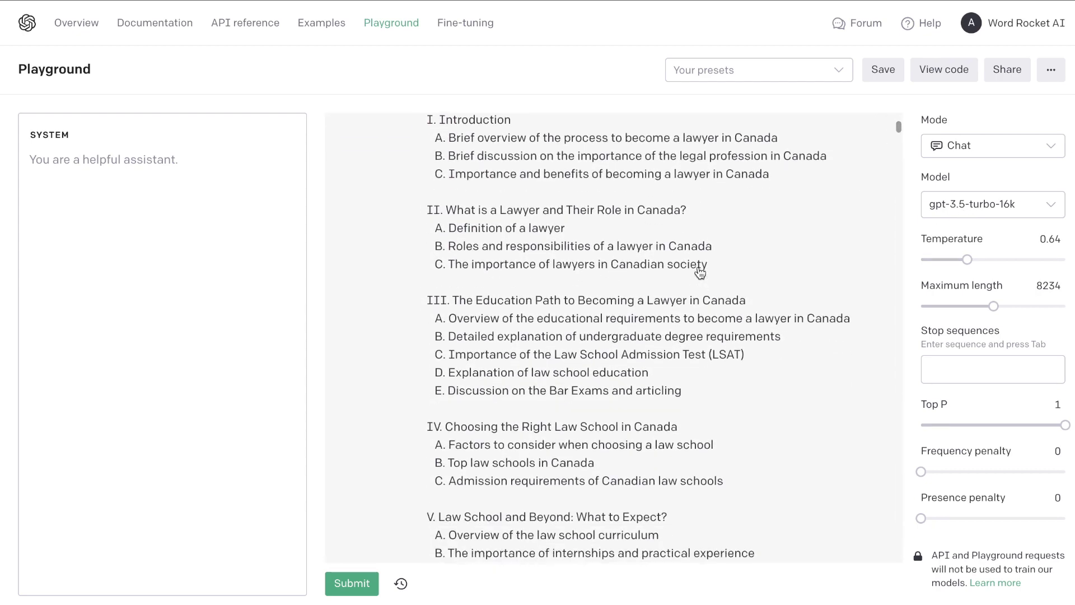
scroll(700, 273, up, 2)
scroll(700, 273, down, 10)
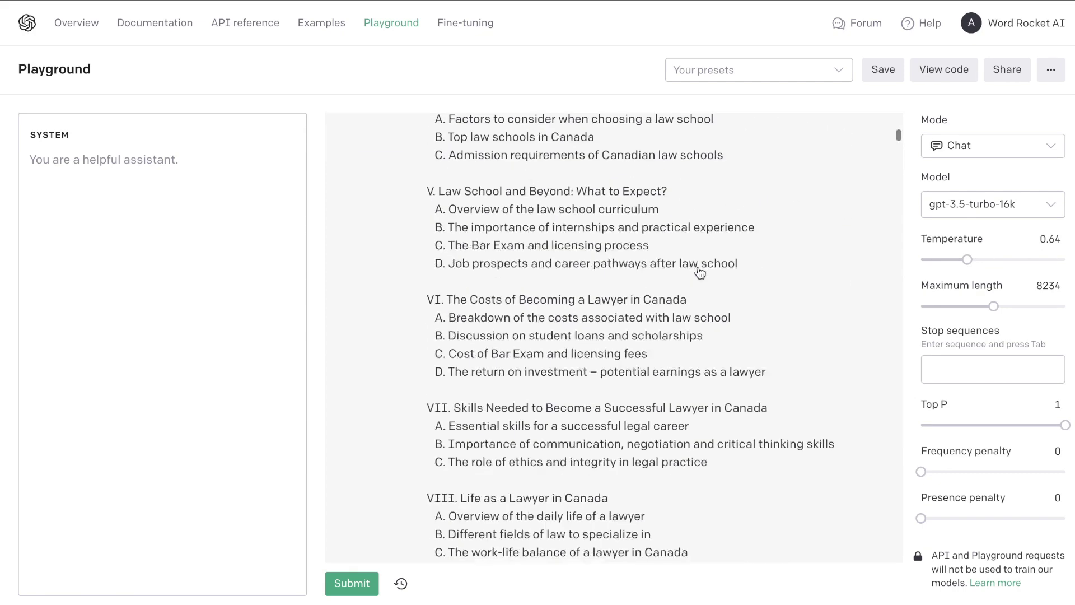
scroll(700, 274, down, 2)
scroll(700, 273, down, 3)
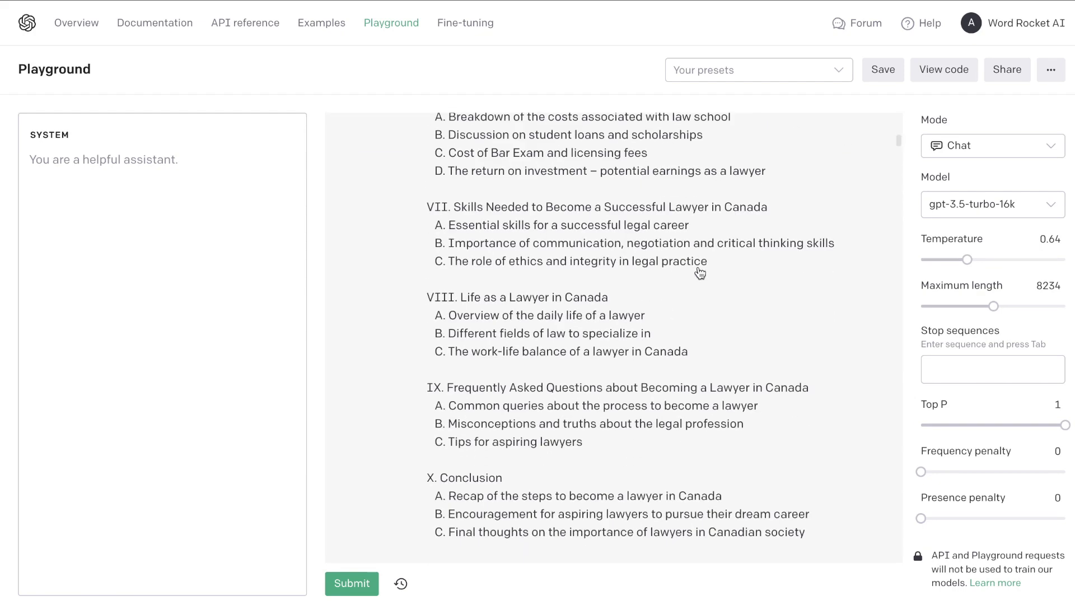
scroll(700, 273, down, 5)
scroll(699, 273, up, 15)
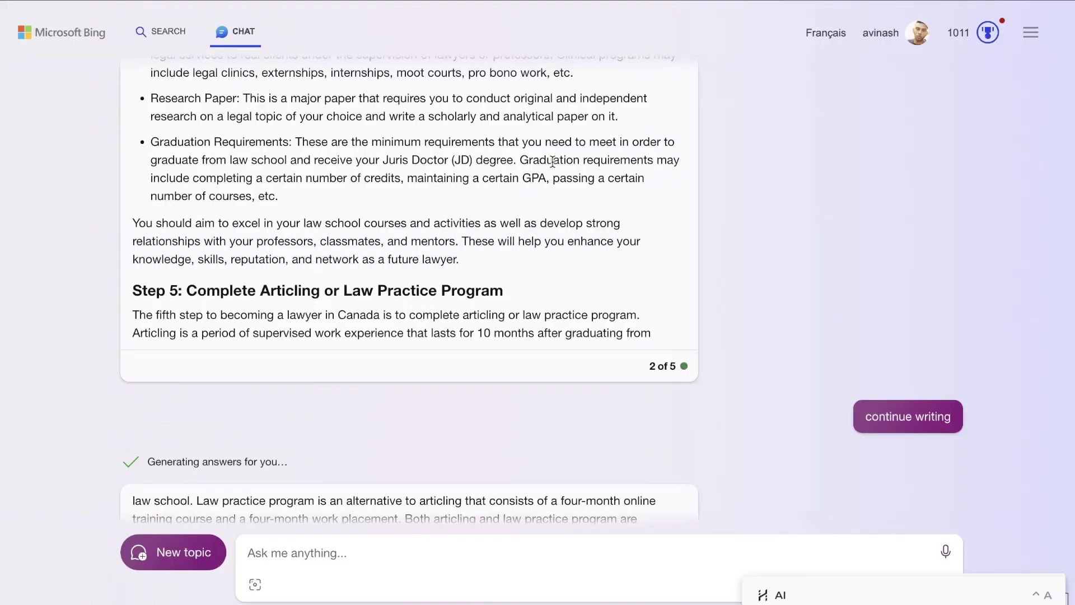
Scroll up and down through Bing's prompt and its 'How to Become a Lawyer in Canada' guide.
scroll(552, 160, down, 6)
scroll(552, 160, up, 20)
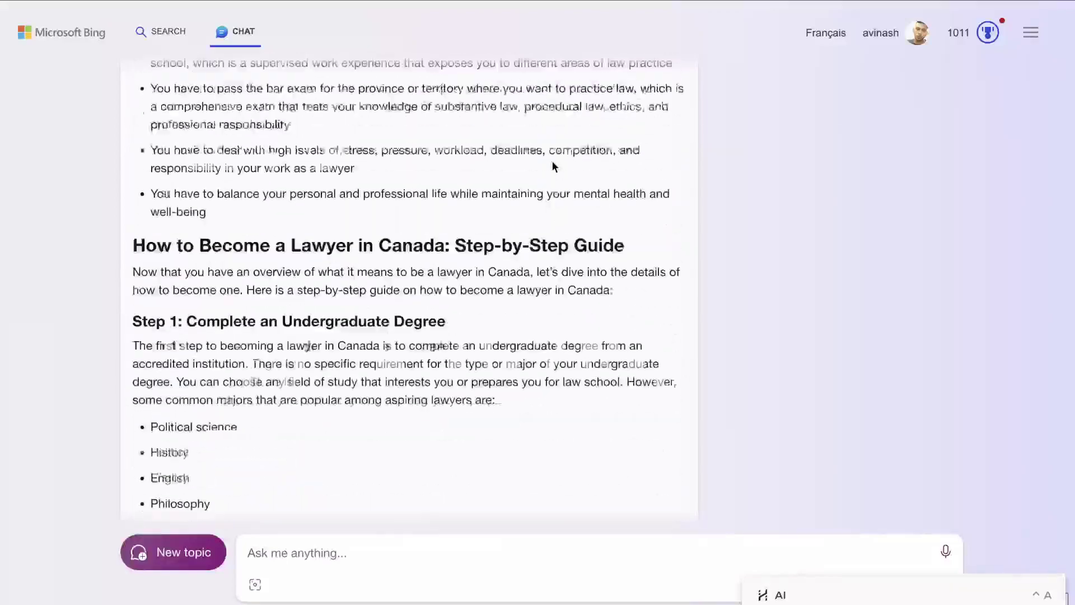
scroll(552, 160, up, 20)
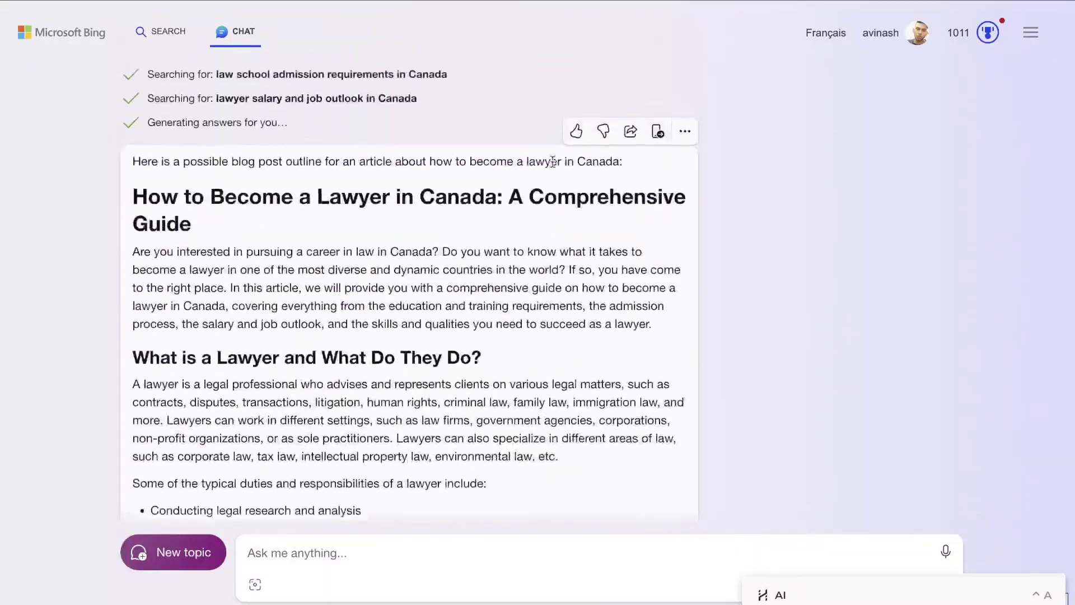
scroll(552, 160, up, 9)
scroll(500, 291, down, 6)
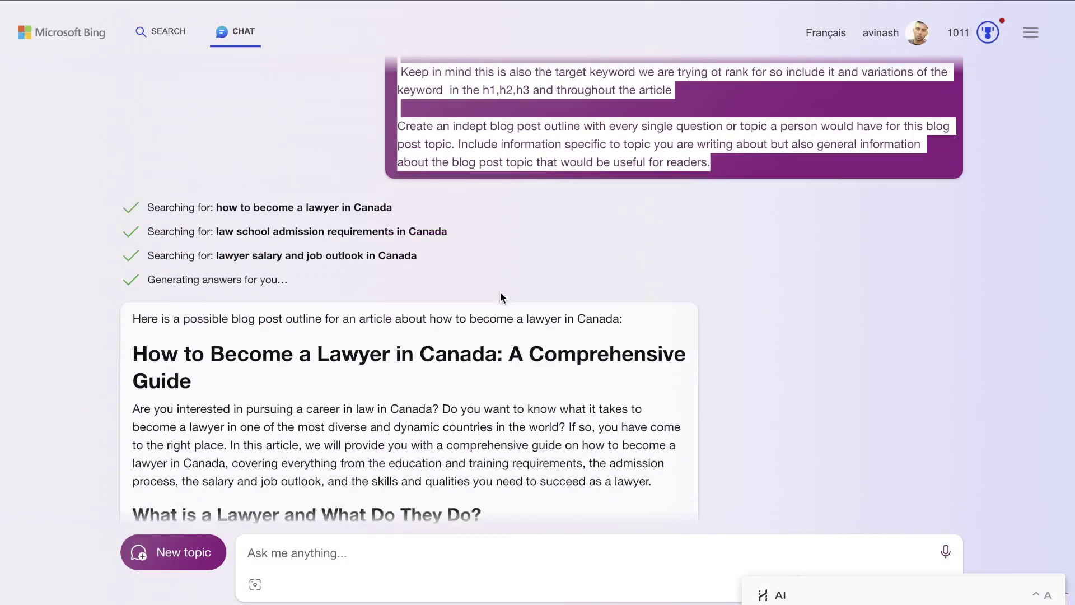
scroll(500, 296, down, 2)
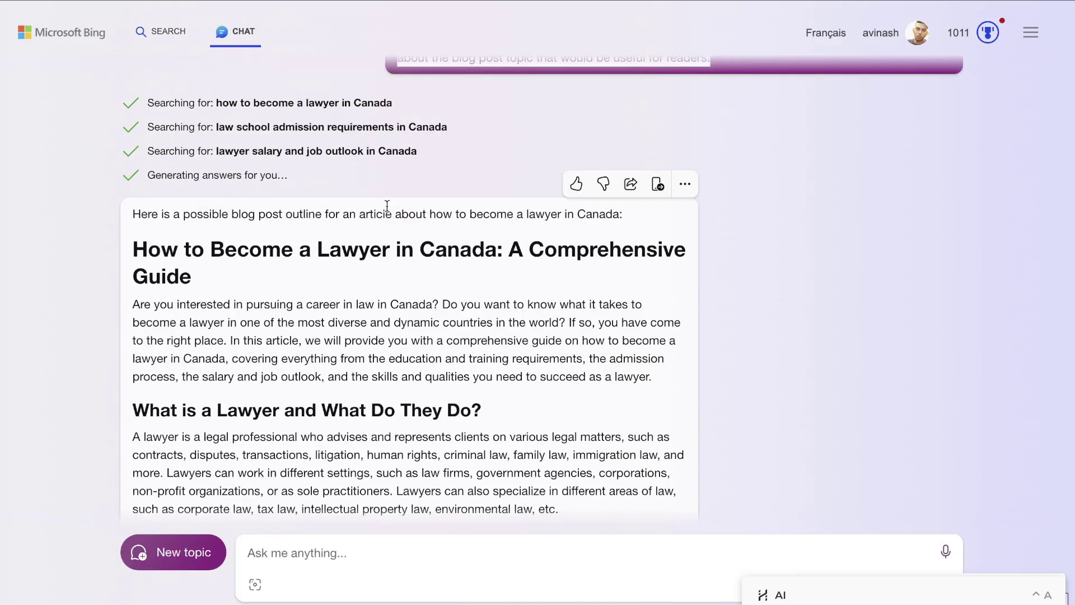
scroll(387, 206, up, 4)
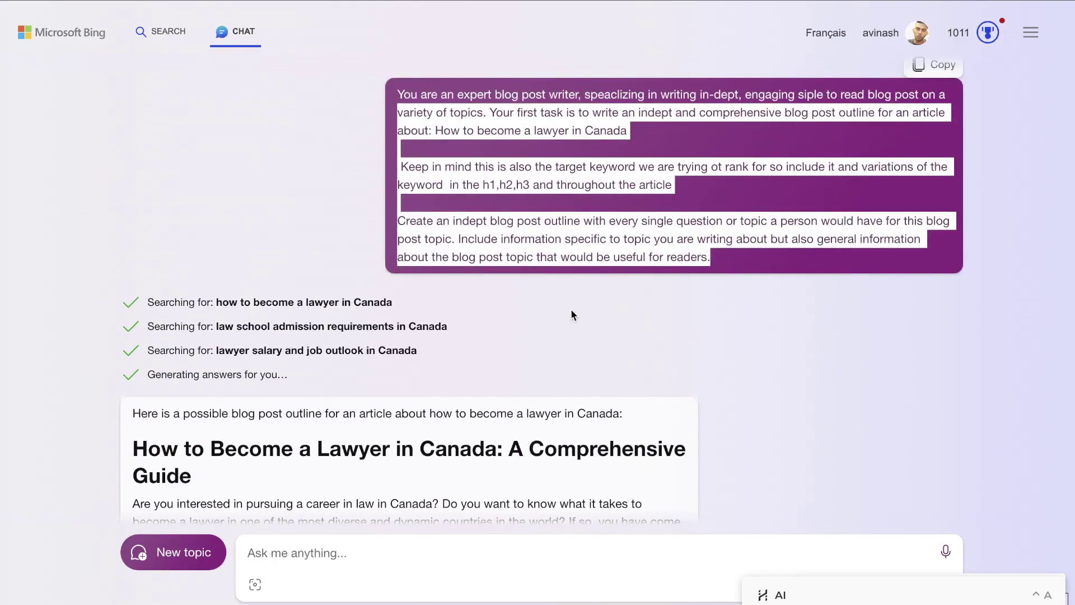
scroll(572, 313, down, 4)
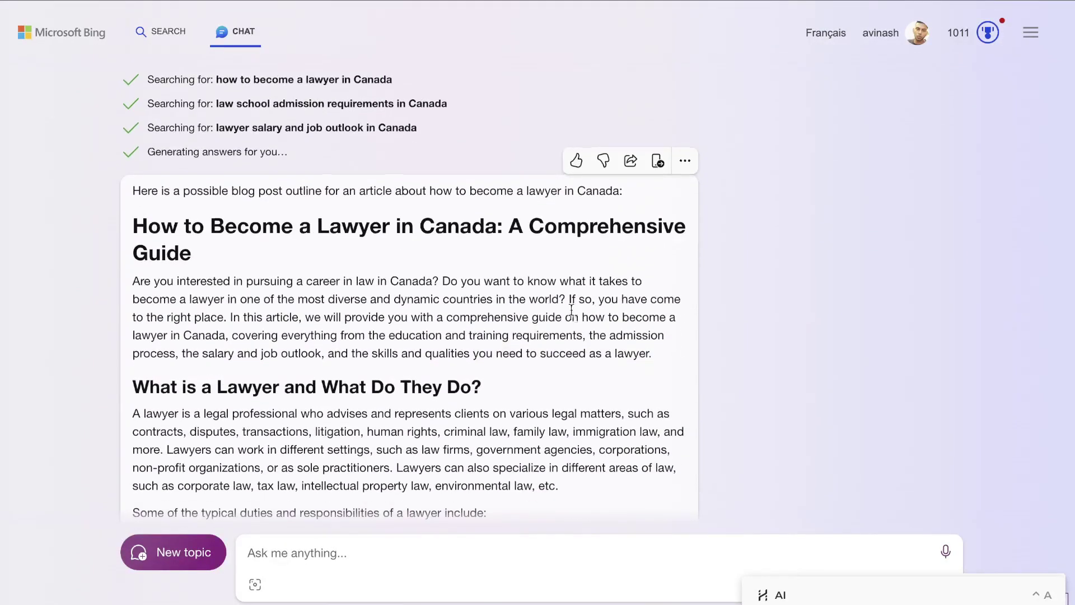
scroll(573, 313, down, 2)
scroll(571, 310, down, 5)
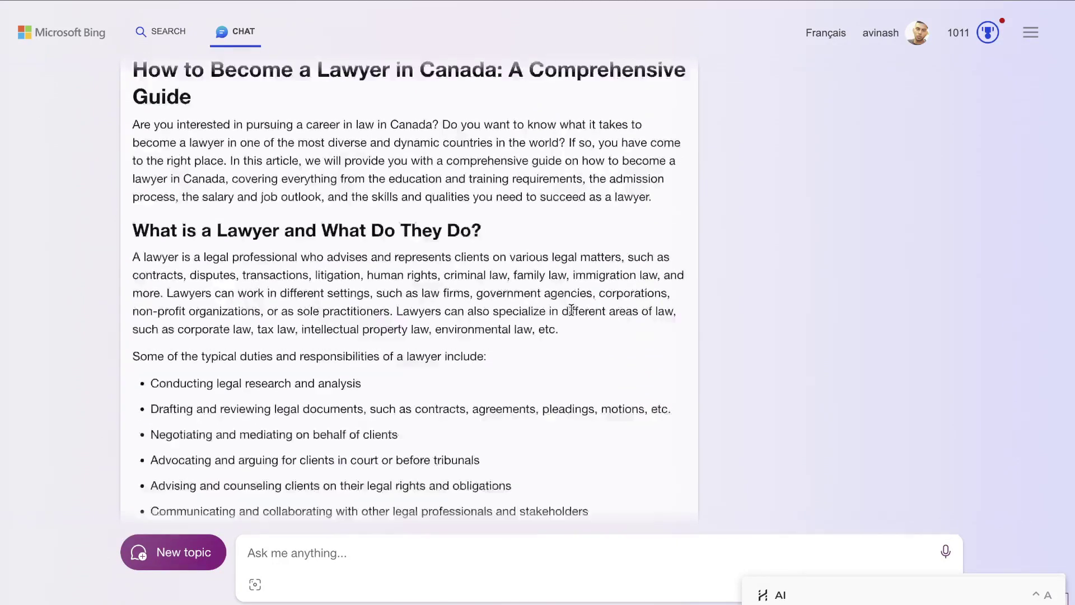
scroll(570, 311, down, 2)
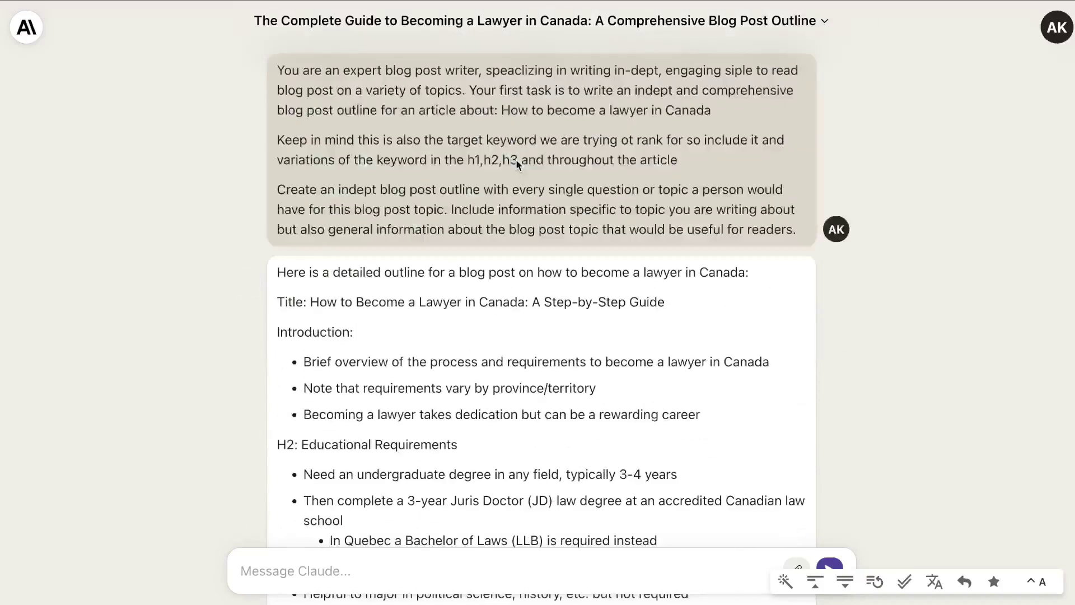
Select Claude's prompt, then scroll down through its lawyer outline to the conclusion.
drag(801, 229, 285, 72)
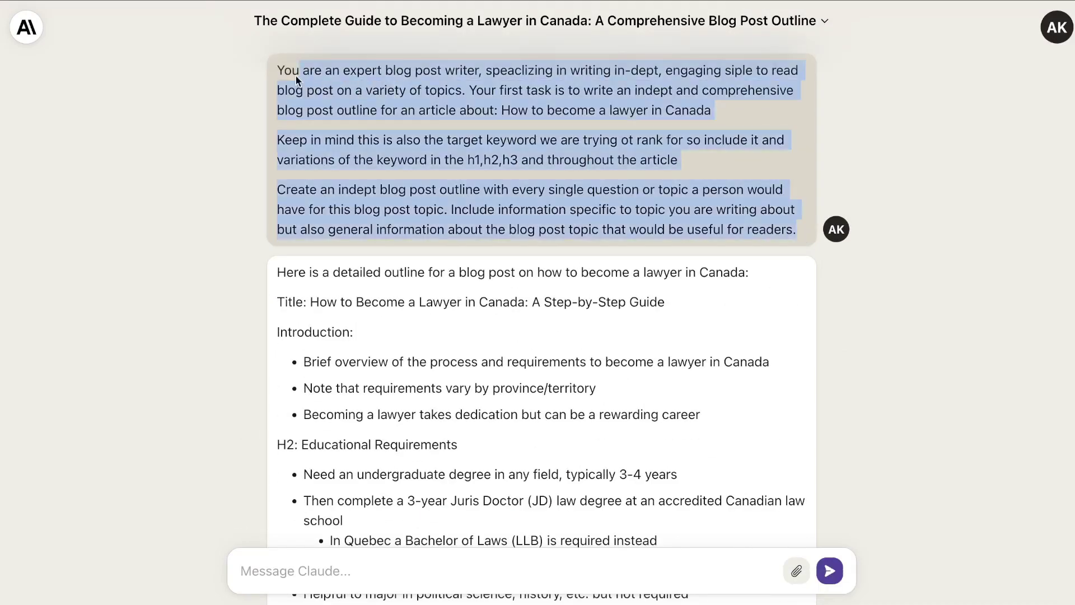
scroll(583, 241, down, 2)
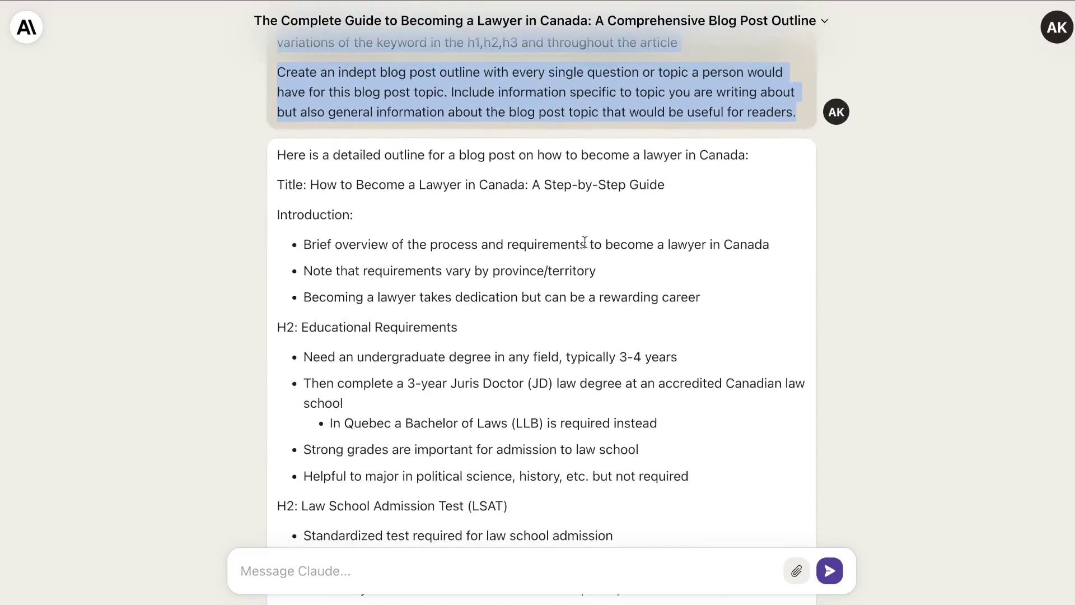
scroll(585, 244, down, 3)
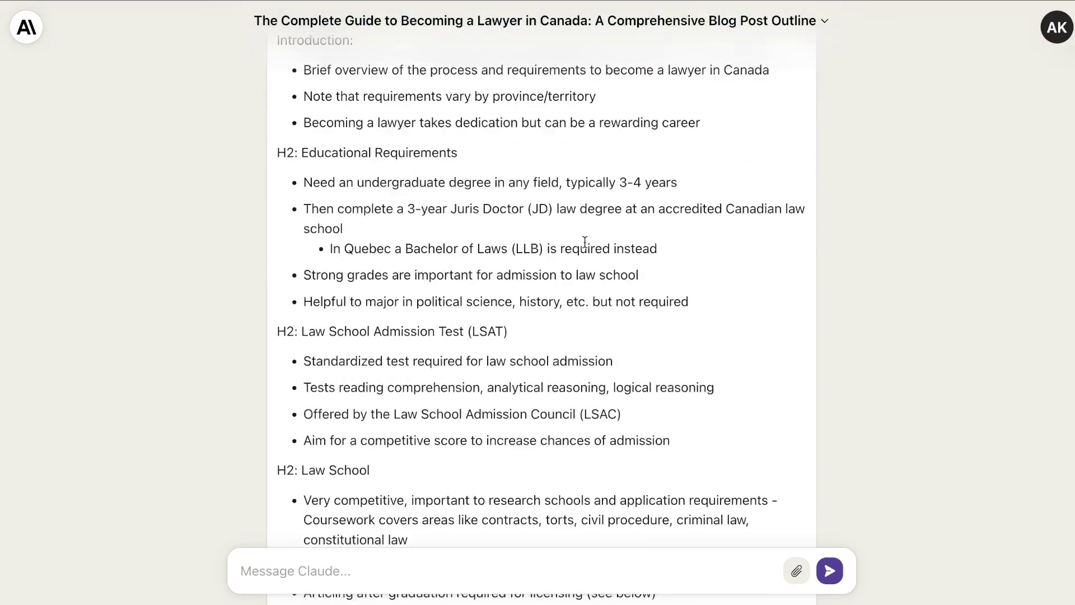
scroll(585, 242, down, 6)
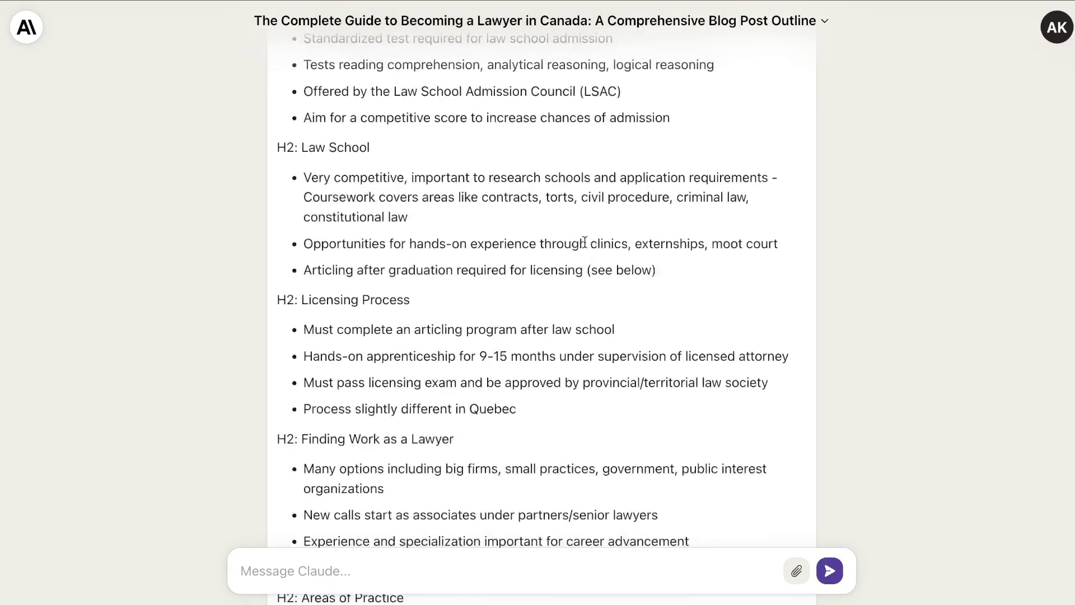
scroll(584, 241, down, 2)
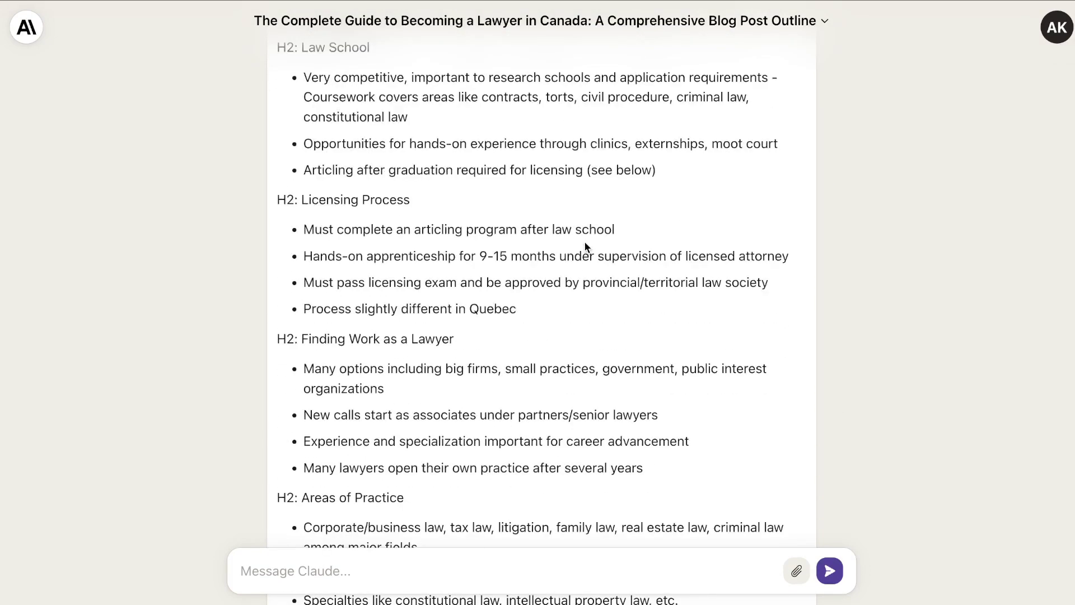
scroll(584, 246, down, 2)
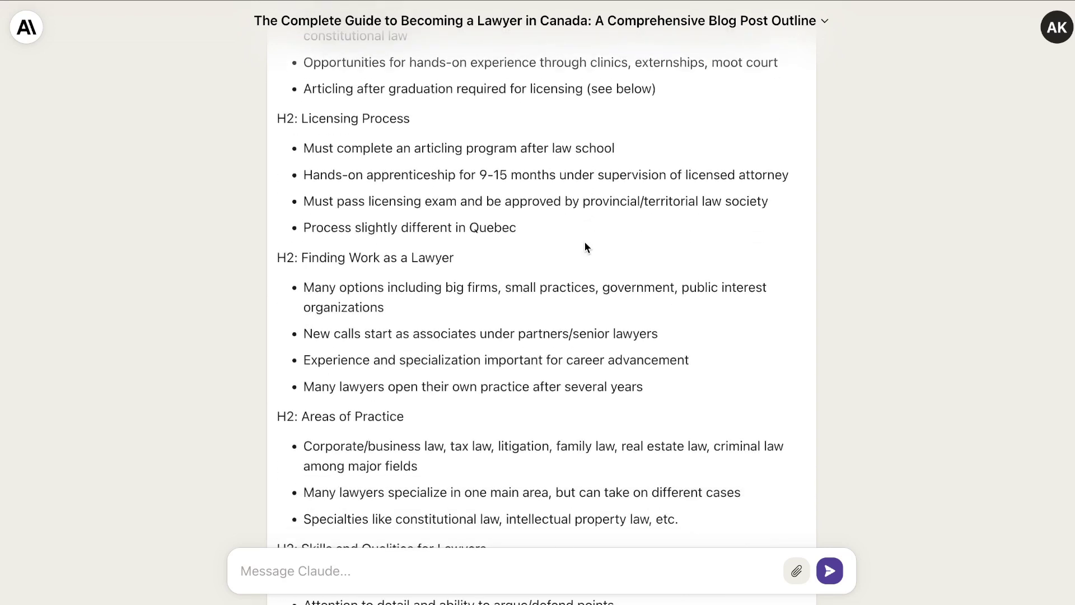
scroll(585, 243, down, 2)
scroll(585, 244, down, 3)
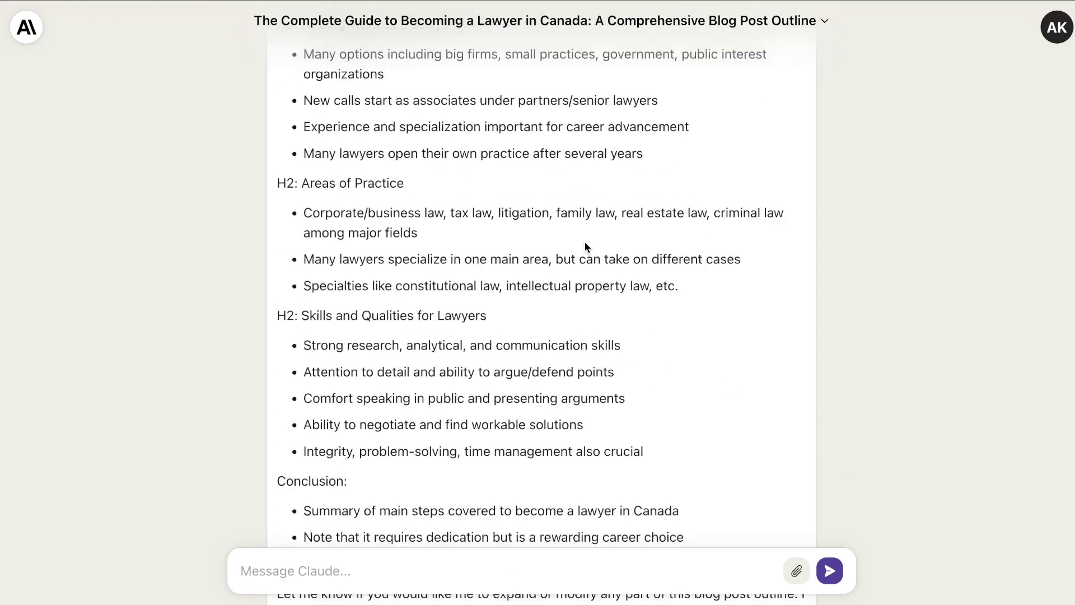
scroll(585, 246, down, 3)
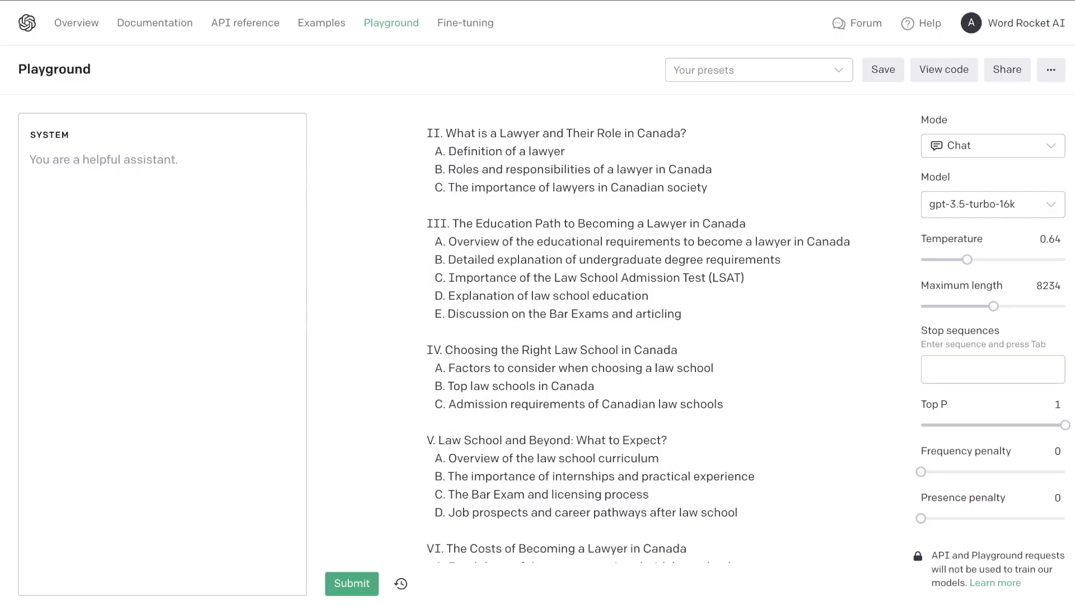
Scroll through the Playground's lawyer outline, USER article prompt and ASSISTANT reply.
scroll(532, 217, down, 10)
scroll(531, 217, down, 4)
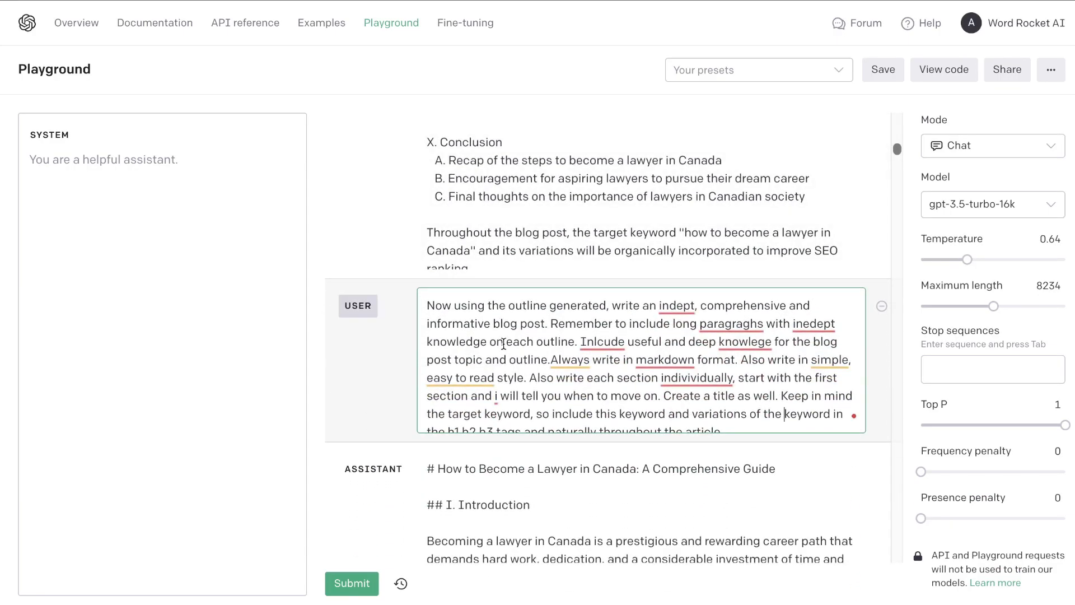
scroll(504, 344, down, 1)
scroll(675, 401, down, 3)
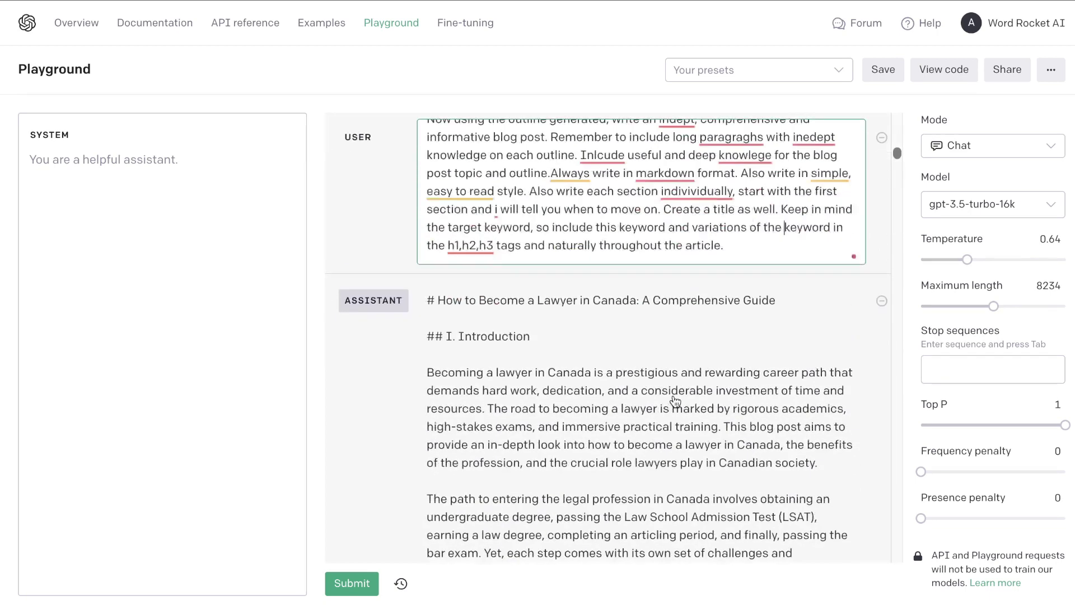
scroll(675, 400, up, 8)
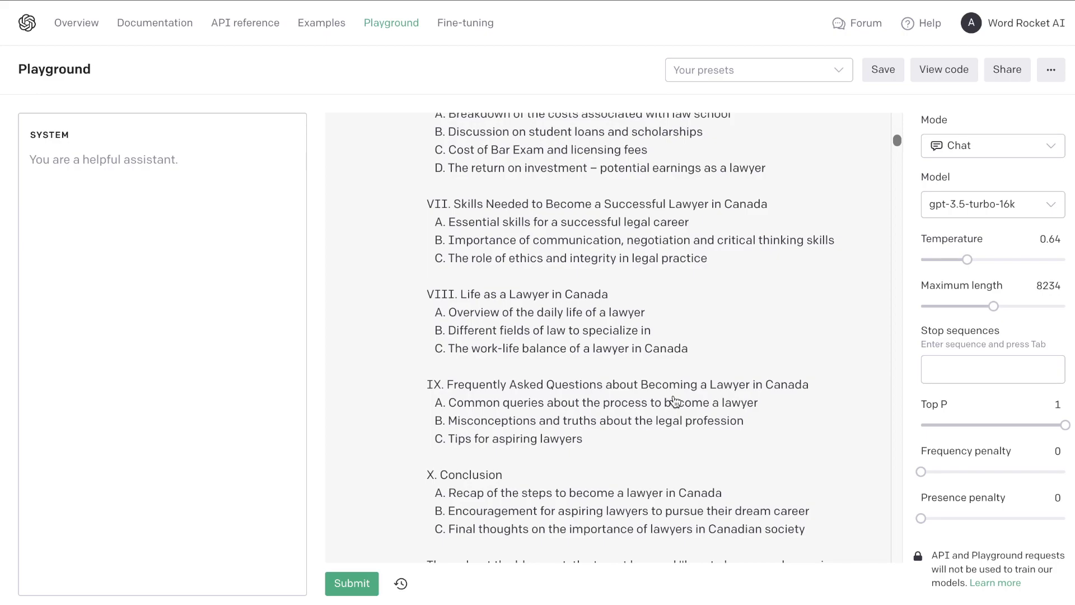
scroll(526, 268, down, 6)
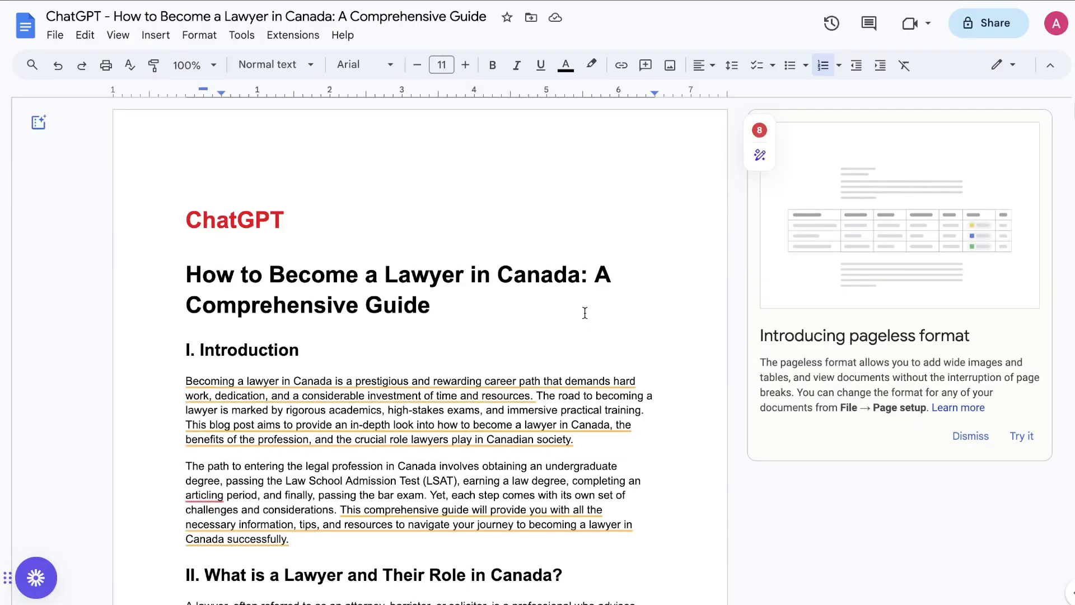
scroll(583, 305, down, 3)
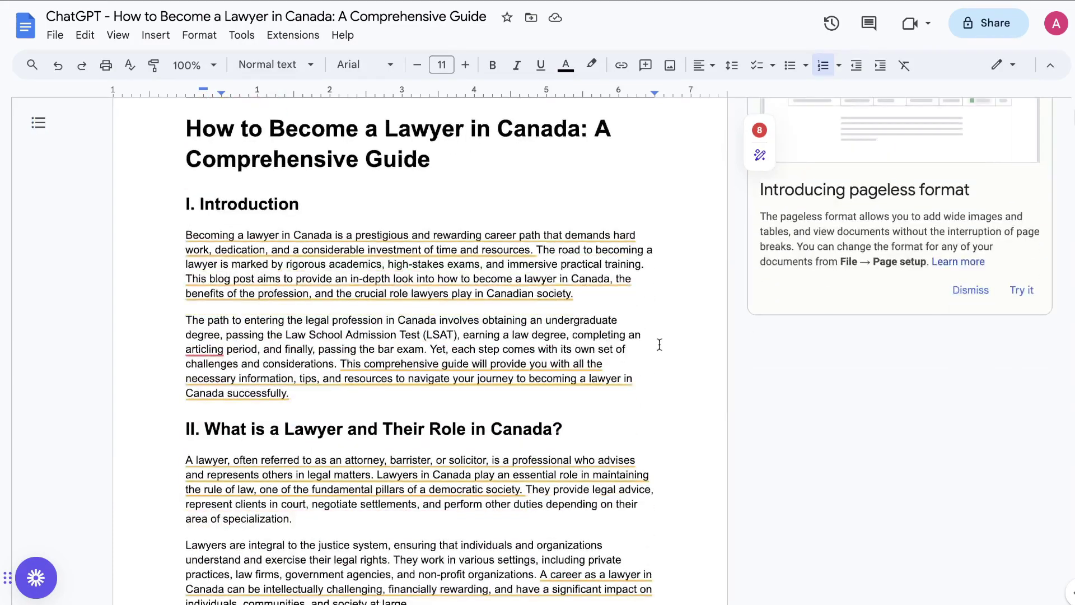
scroll(653, 333, down, 1)
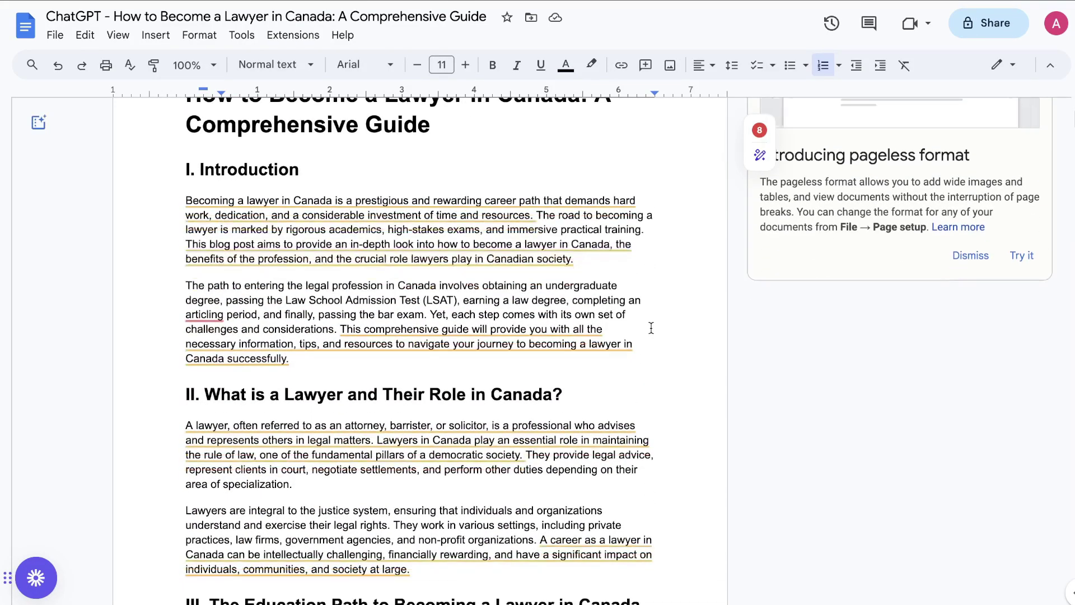
scroll(651, 327, down, 3)
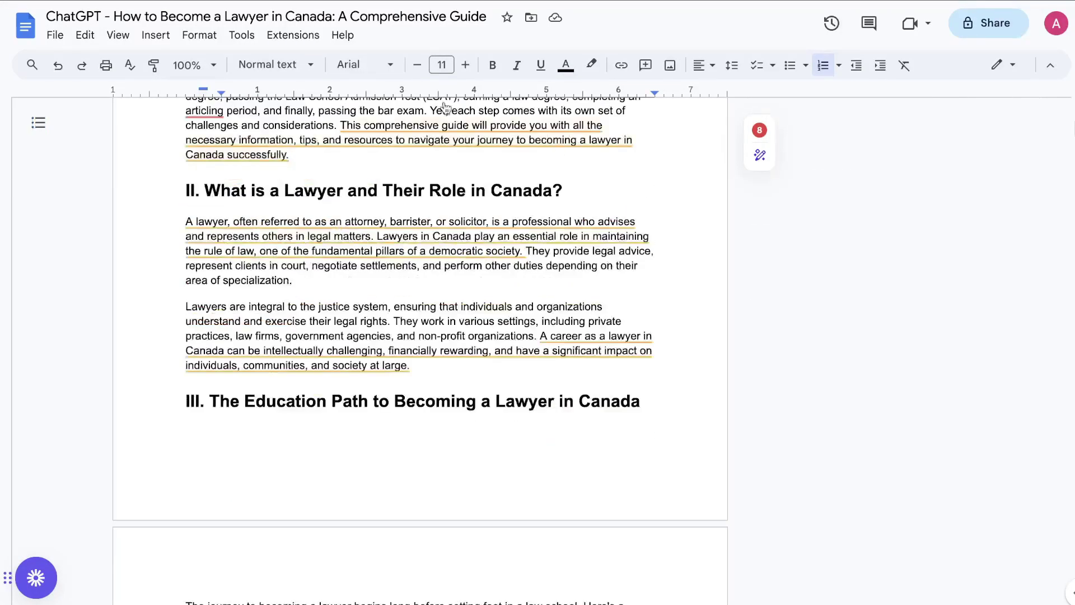
click(241, 34)
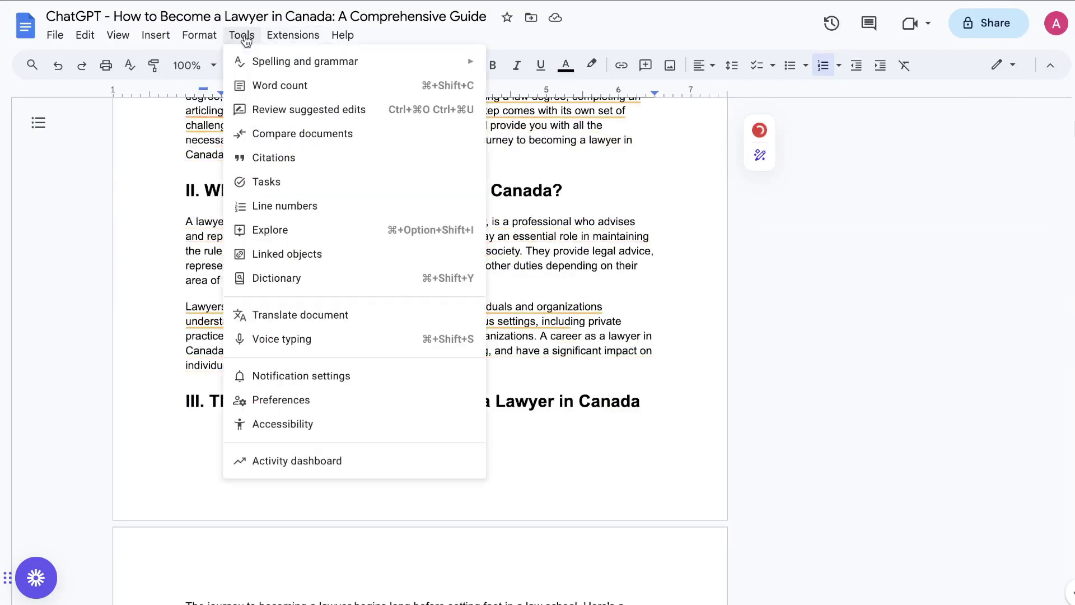
click(311, 79)
click(628, 179)
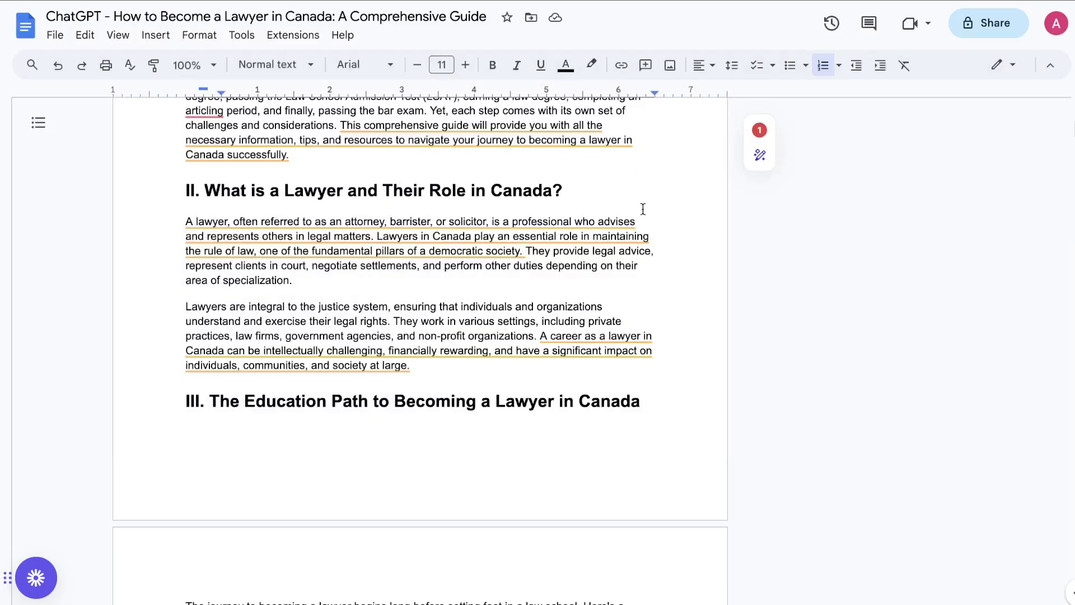
scroll(643, 209, up, 7)
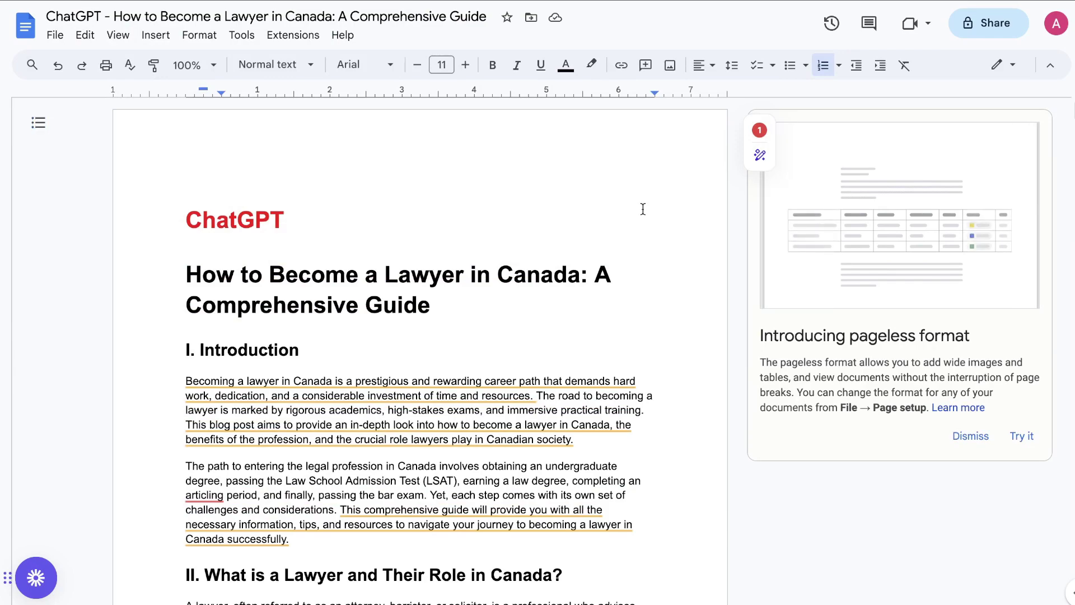
scroll(643, 208, down, 20)
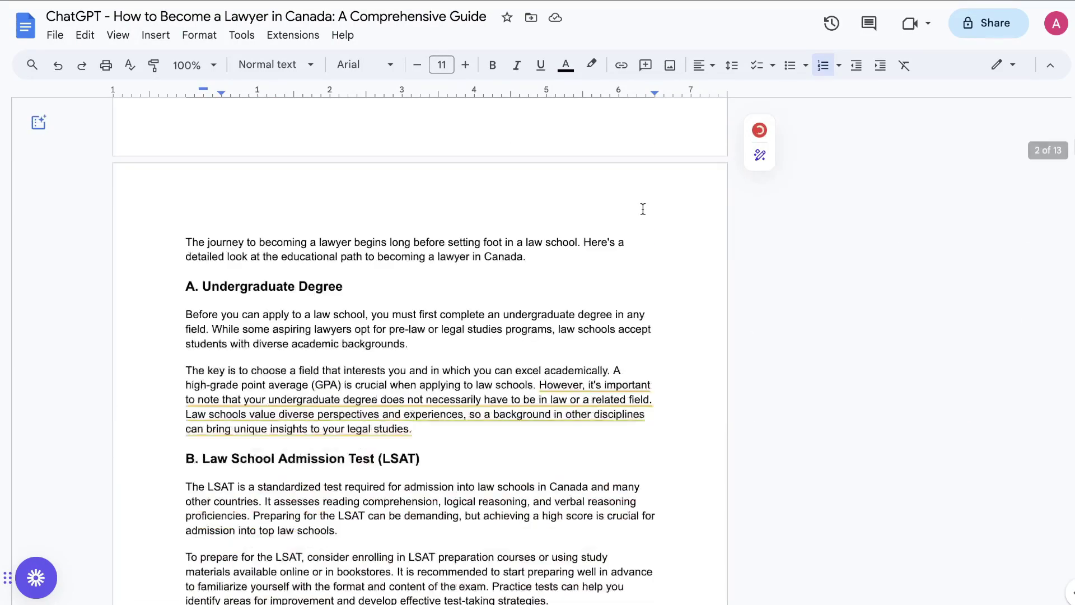
scroll(643, 209, down, 18)
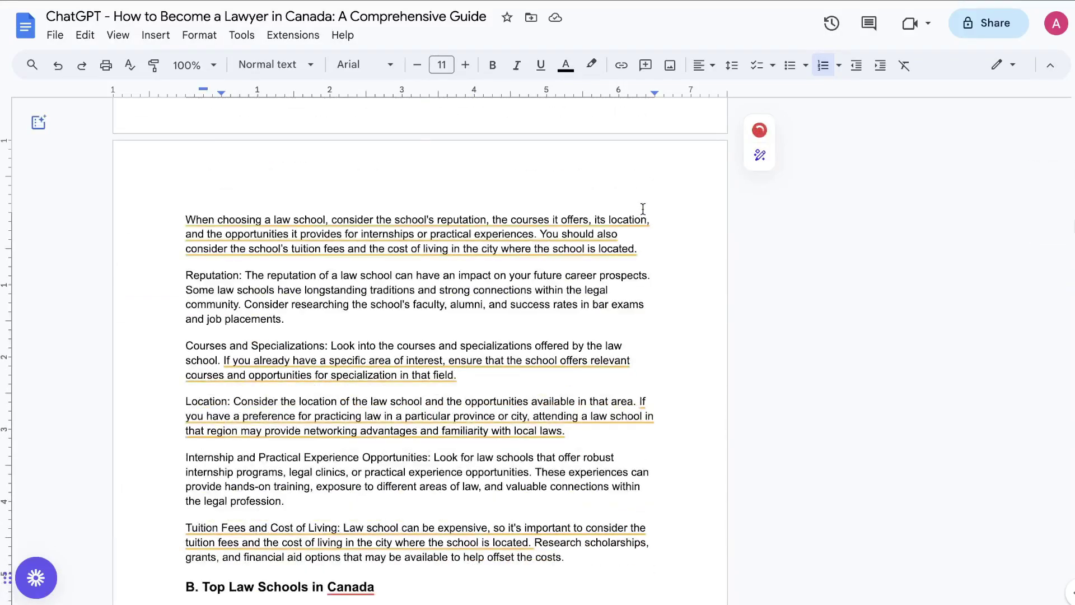
scroll(643, 209, down, 10)
scroll(643, 209, down, 15)
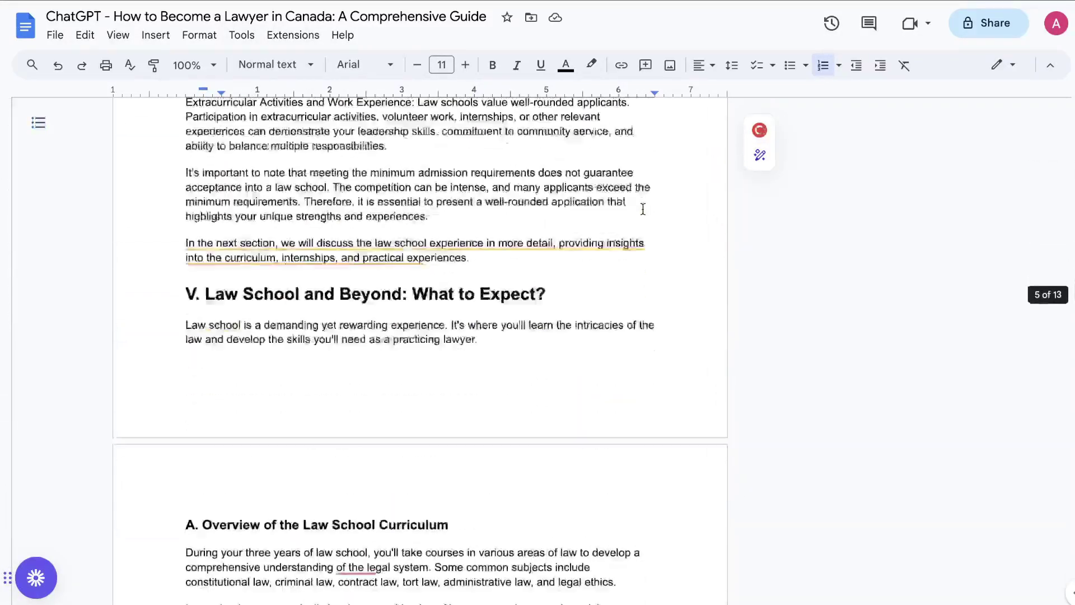
scroll(642, 209, up, 18)
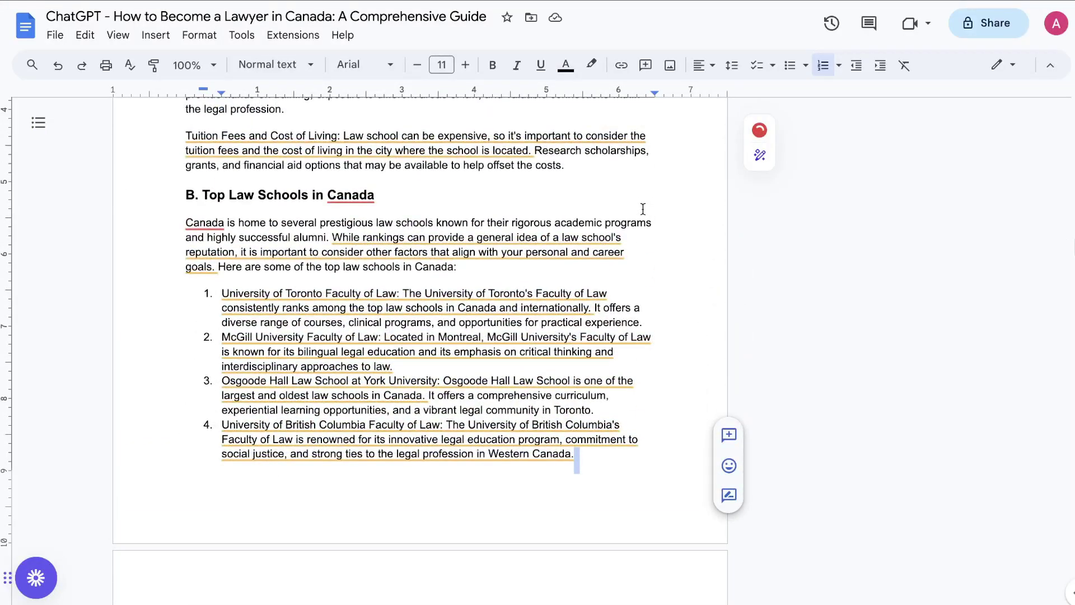
scroll(643, 209, down, 18)
scroll(643, 209, down, 14)
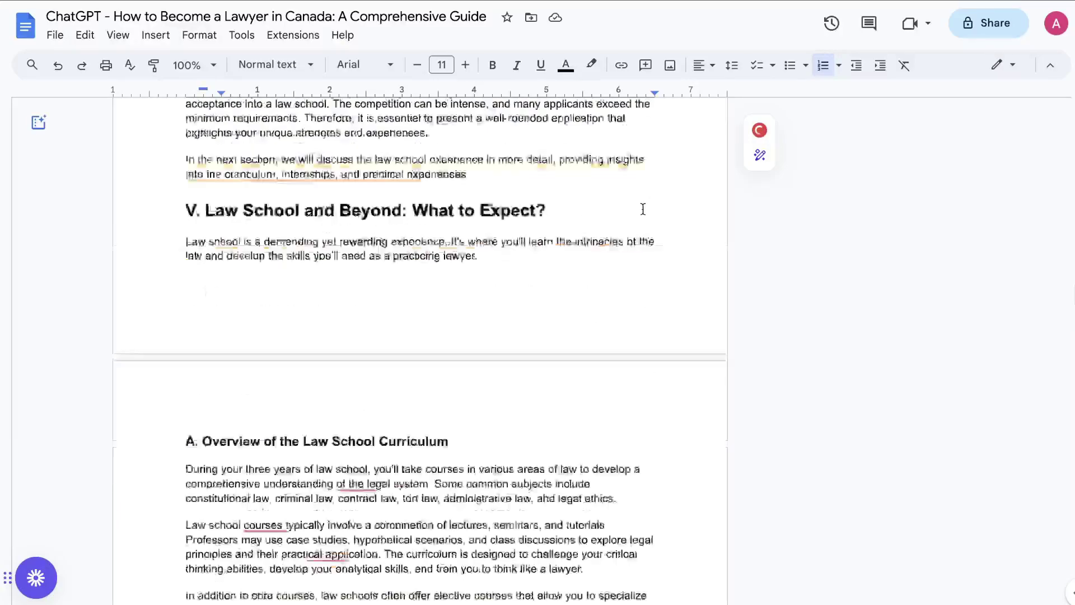
scroll(643, 208, down, 12)
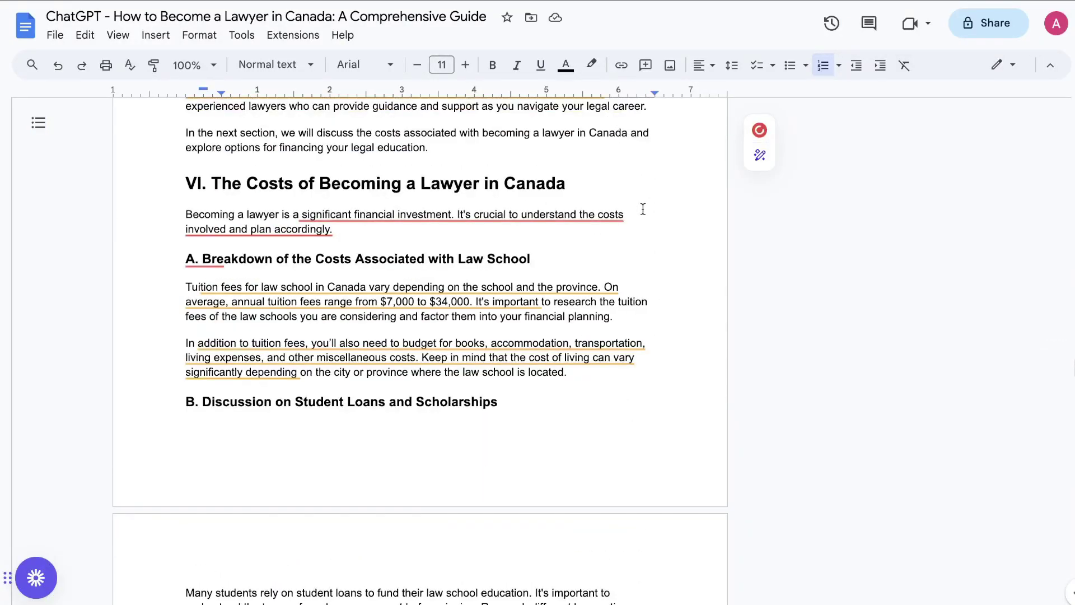
scroll(643, 209, down, 10)
scroll(643, 209, down, 15)
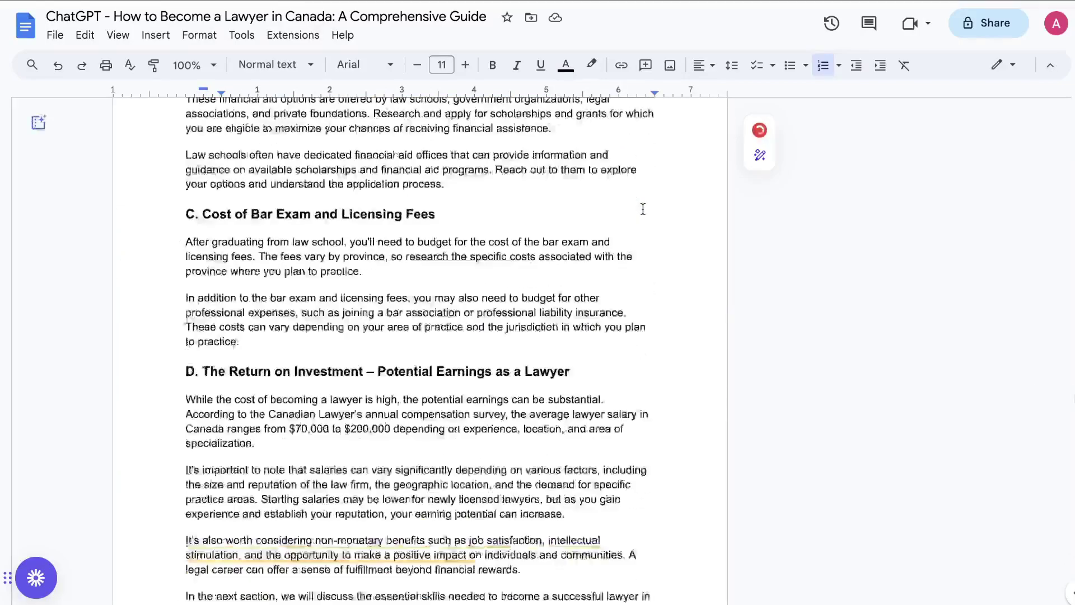
scroll(642, 209, down, 4)
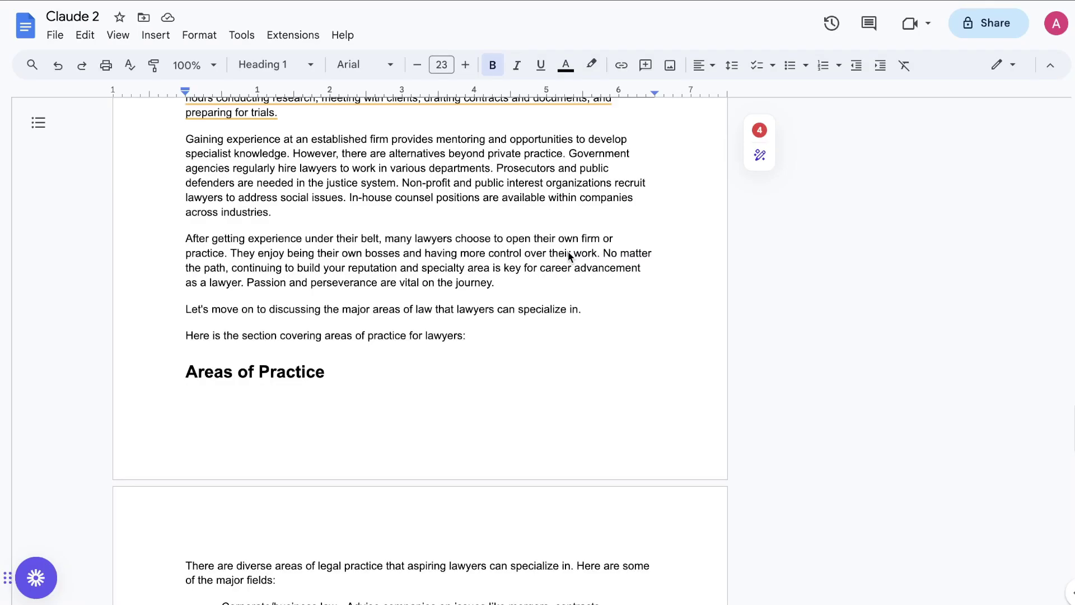
Check the Claude 2 post's word count (2138 words) via Tools > Word count.
scroll(568, 254, up, 20)
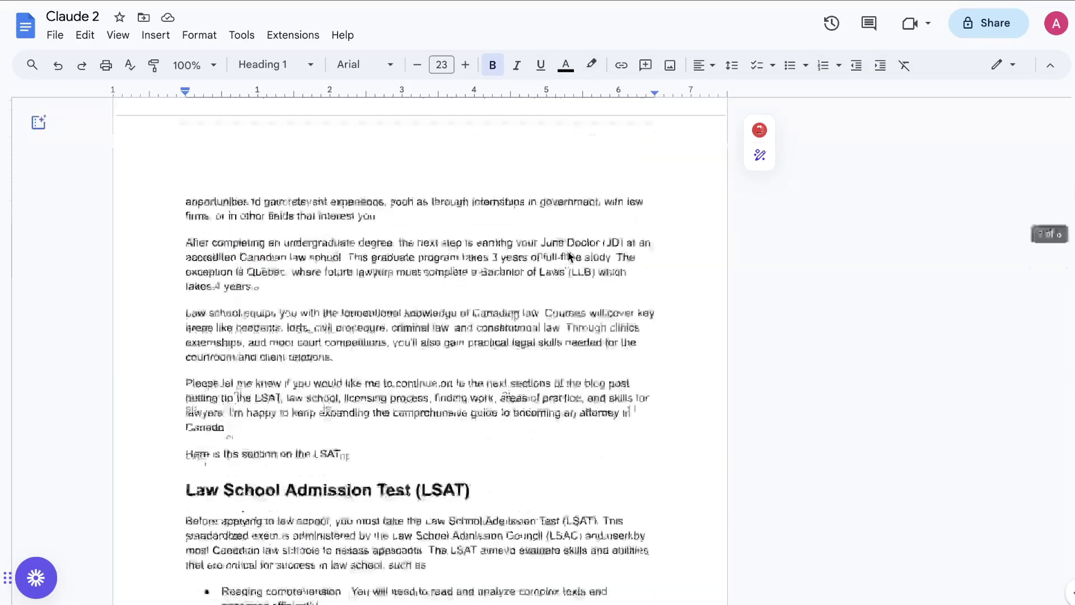
click(242, 35)
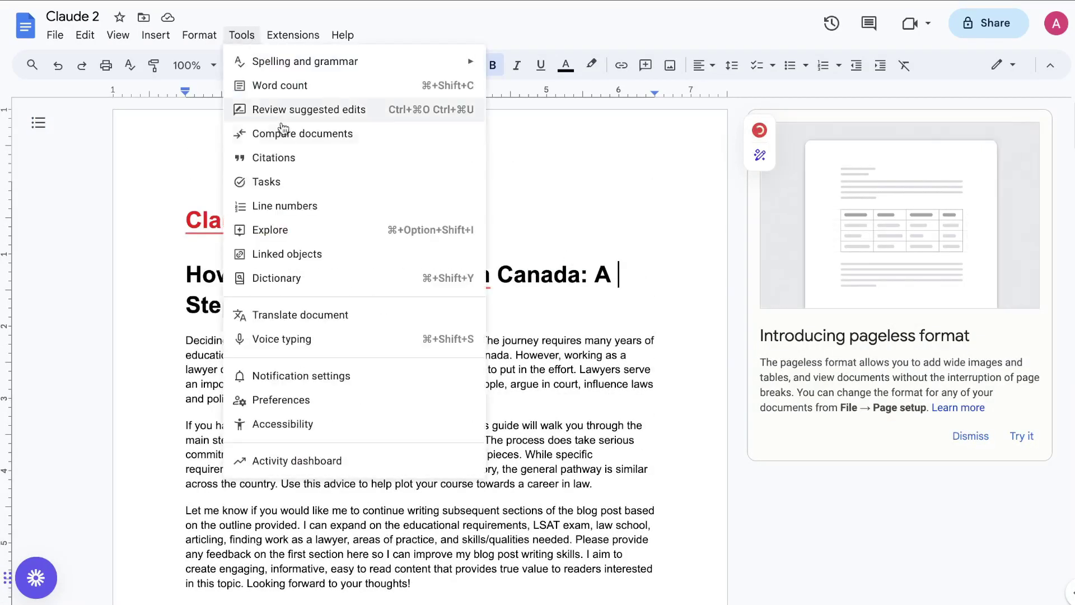
click(396, 93)
click(627, 180)
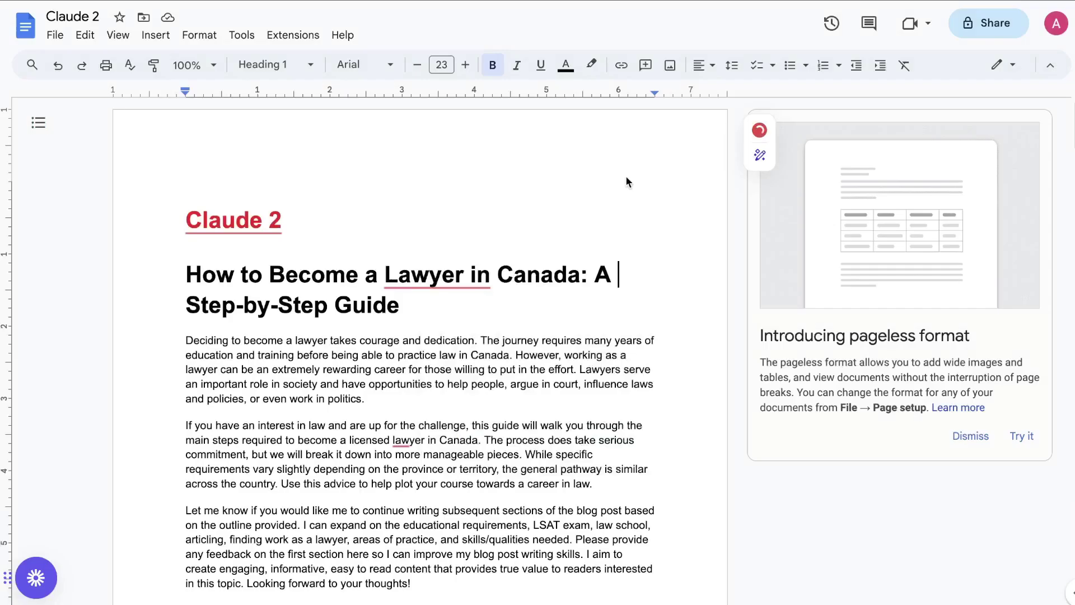
Scroll through the Claude 2 post, then bring up the Bing AI document.
scroll(626, 176, down, 20)
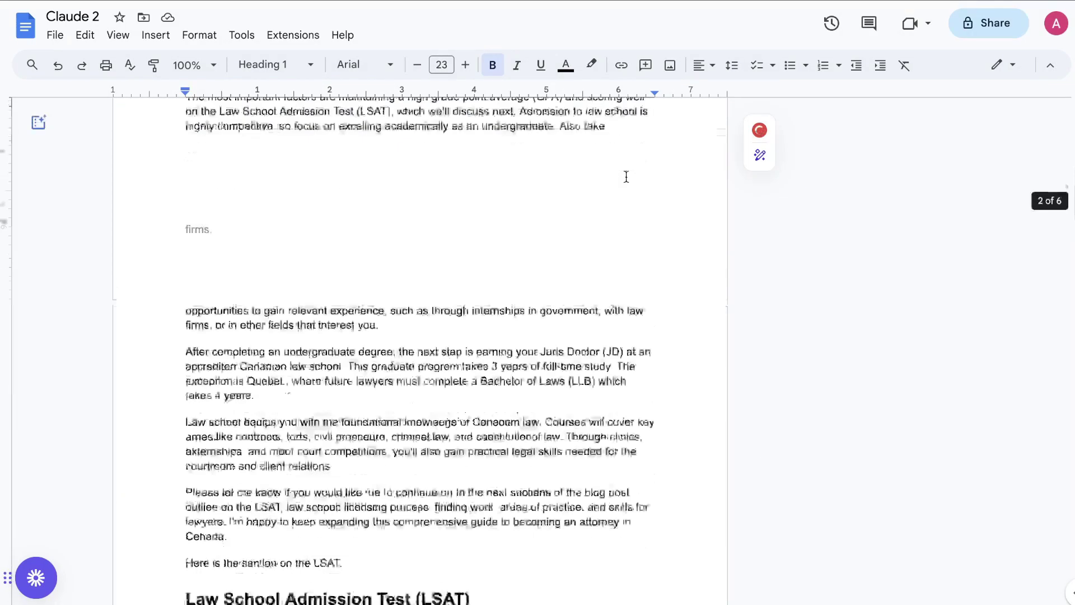
scroll(626, 176, up, 15)
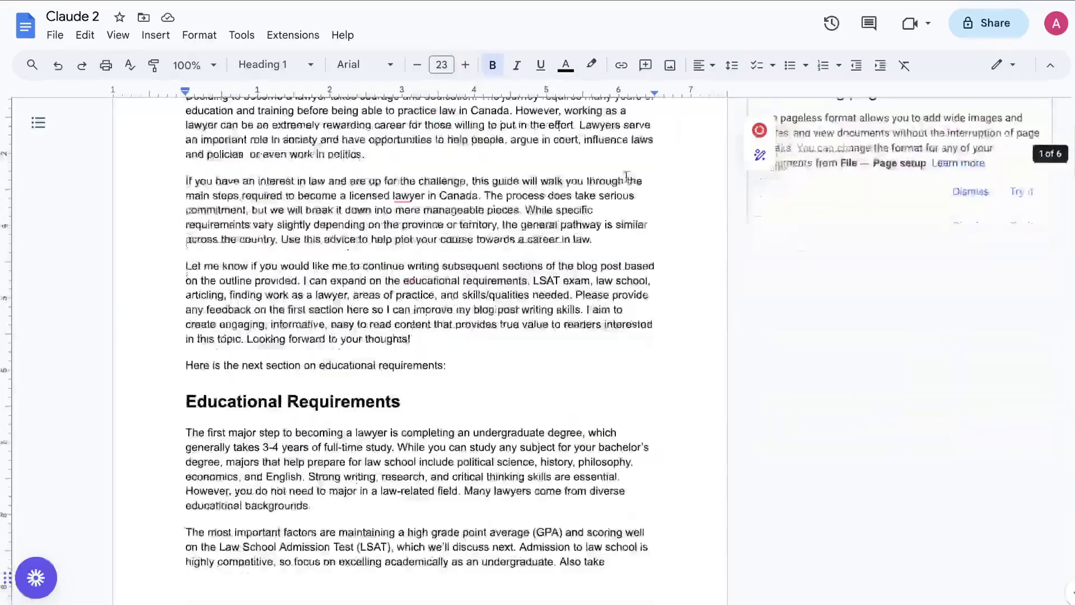
scroll(626, 176, down, 15)
scroll(626, 176, down, 20)
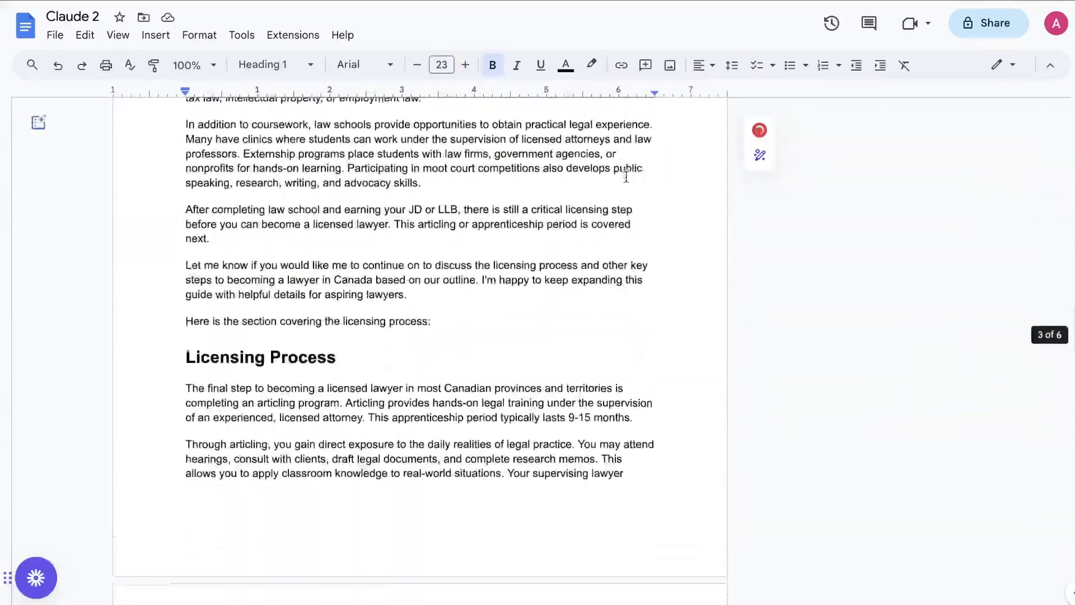
scroll(626, 176, down, 12)
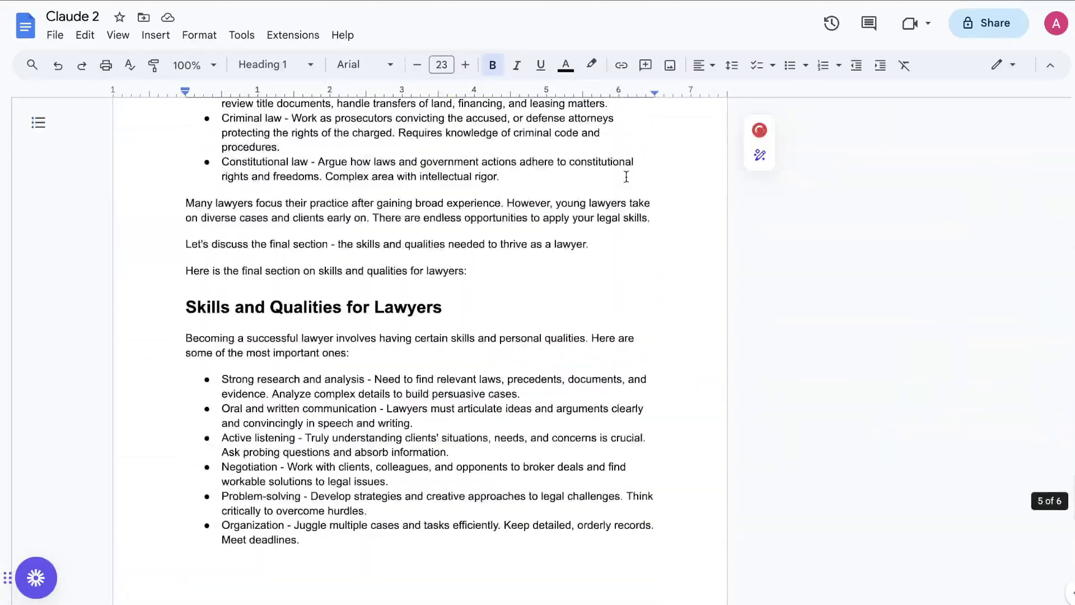
click(445, 9)
scroll(549, 189, up, 20)
click(550, 183)
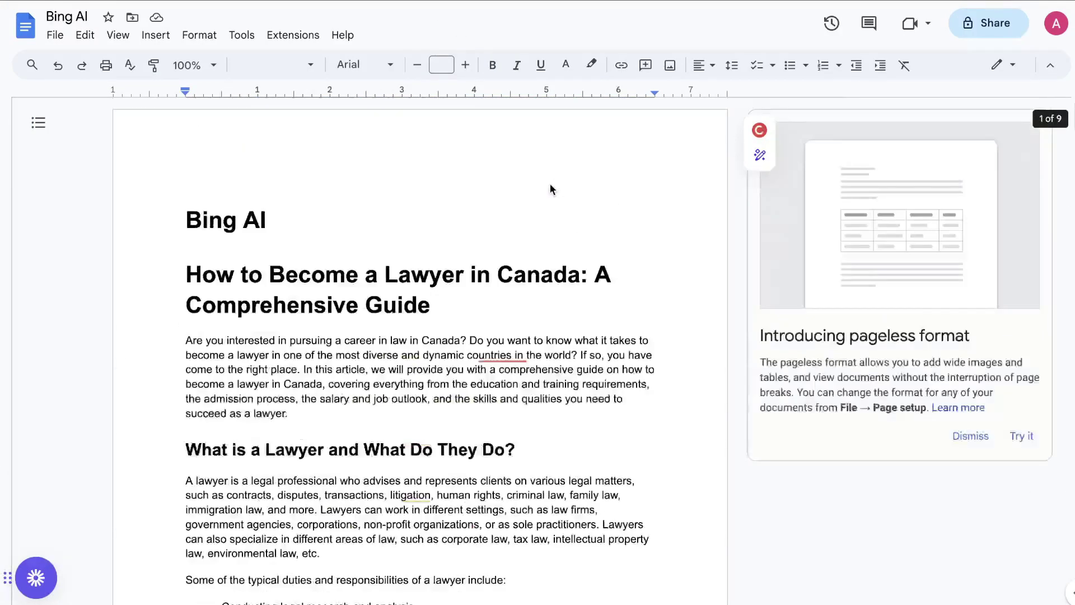
click(242, 35)
click(341, 89)
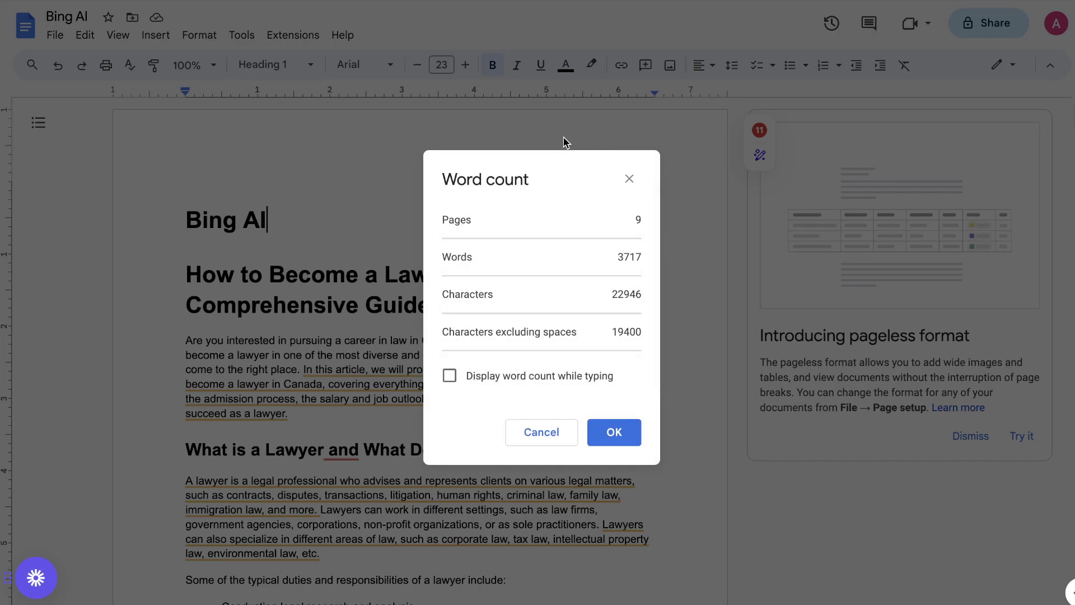
click(628, 178)
scroll(640, 288, down, 3)
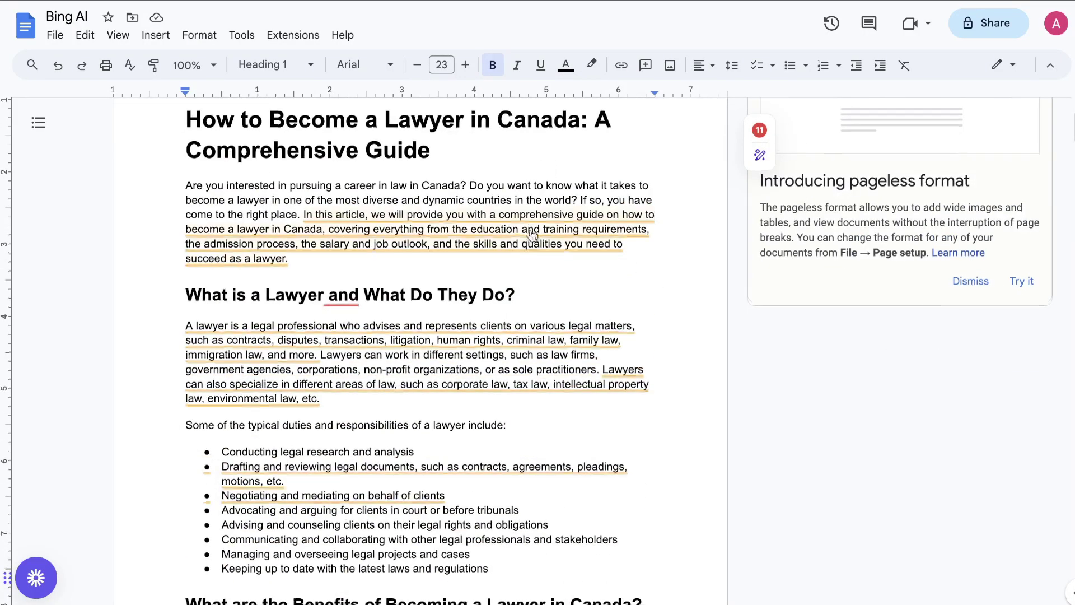
scroll(532, 236, down, 9)
scroll(532, 235, down, 10)
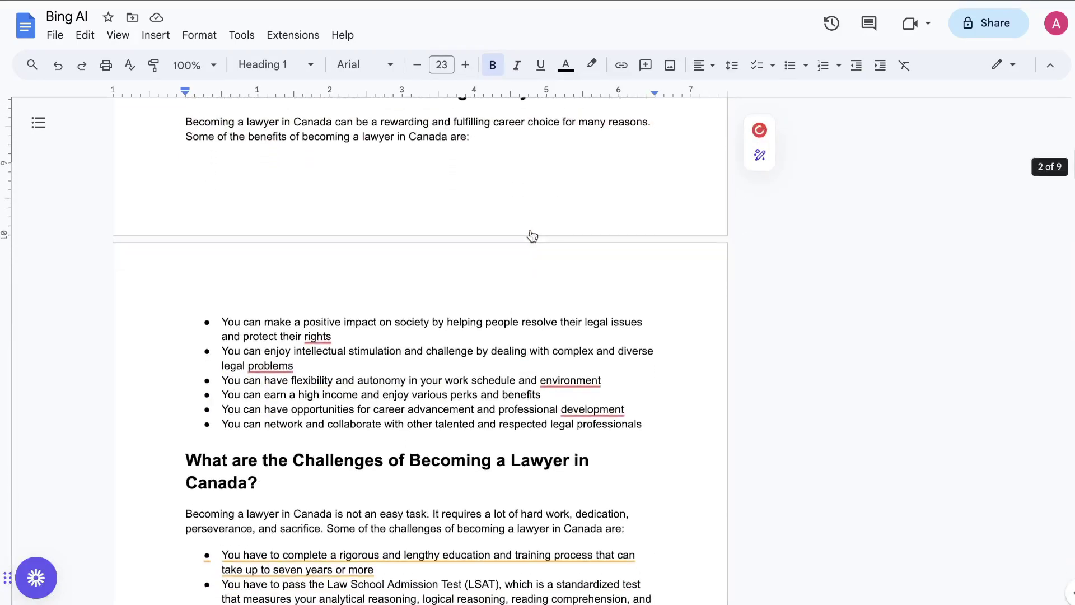
scroll(532, 236, down, 20)
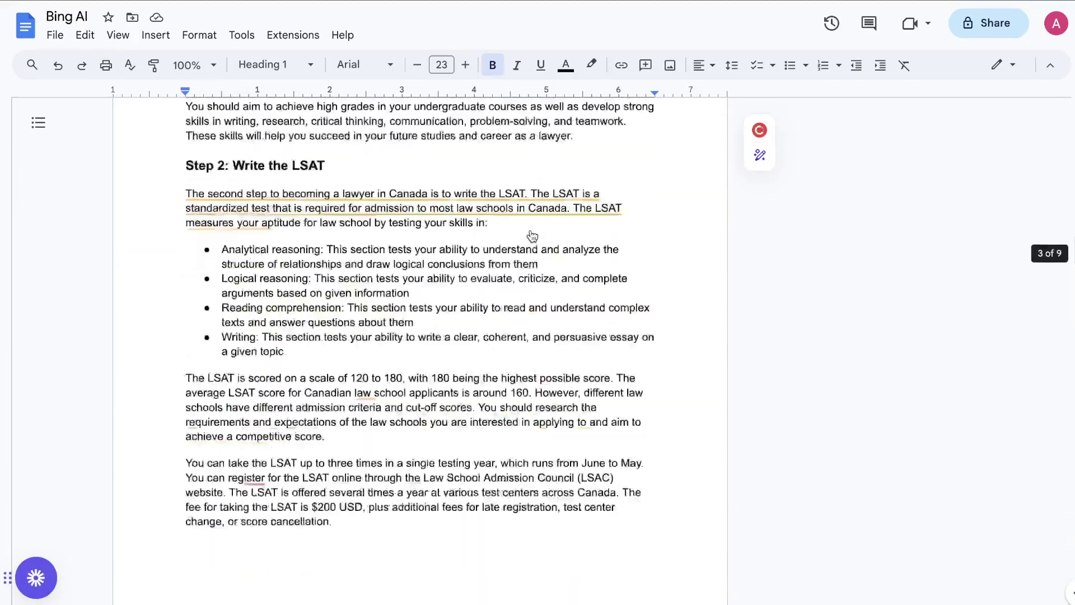
scroll(532, 236, down, 12)
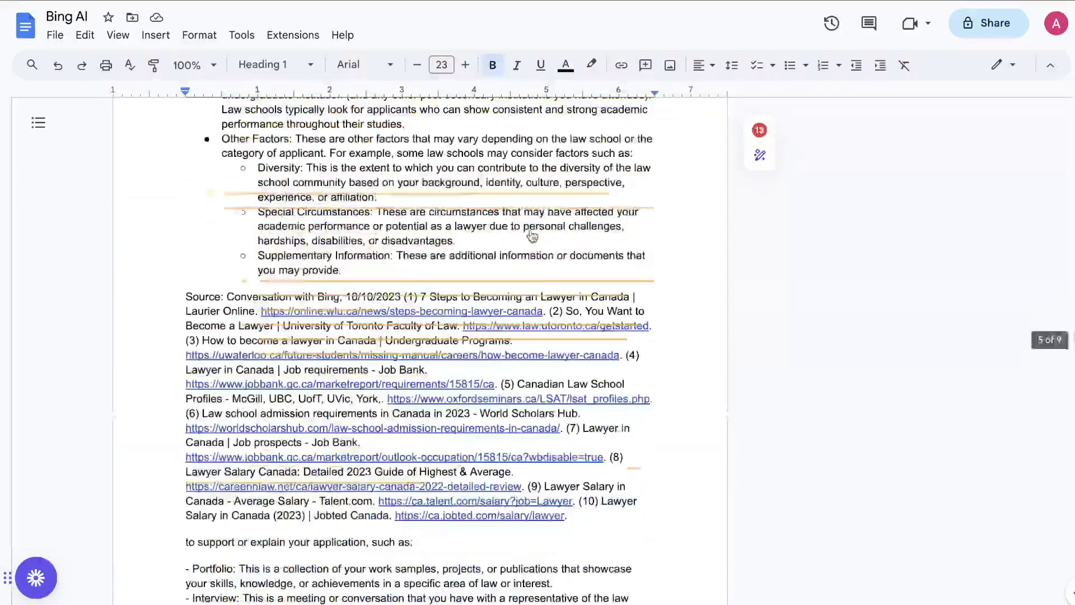
scroll(663, 253, up, 1)
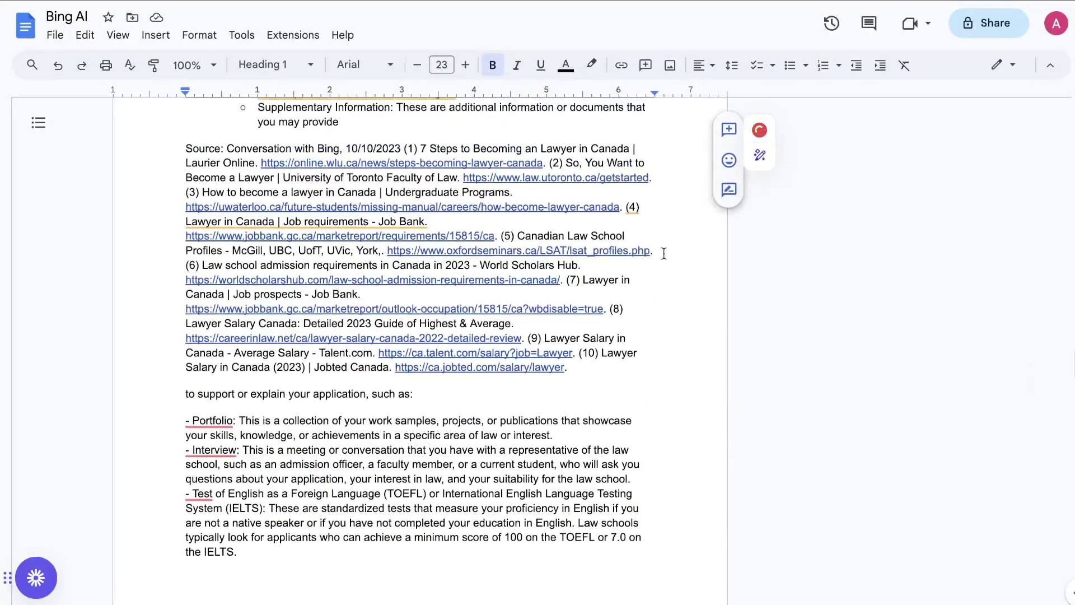
scroll(664, 254, down, 15)
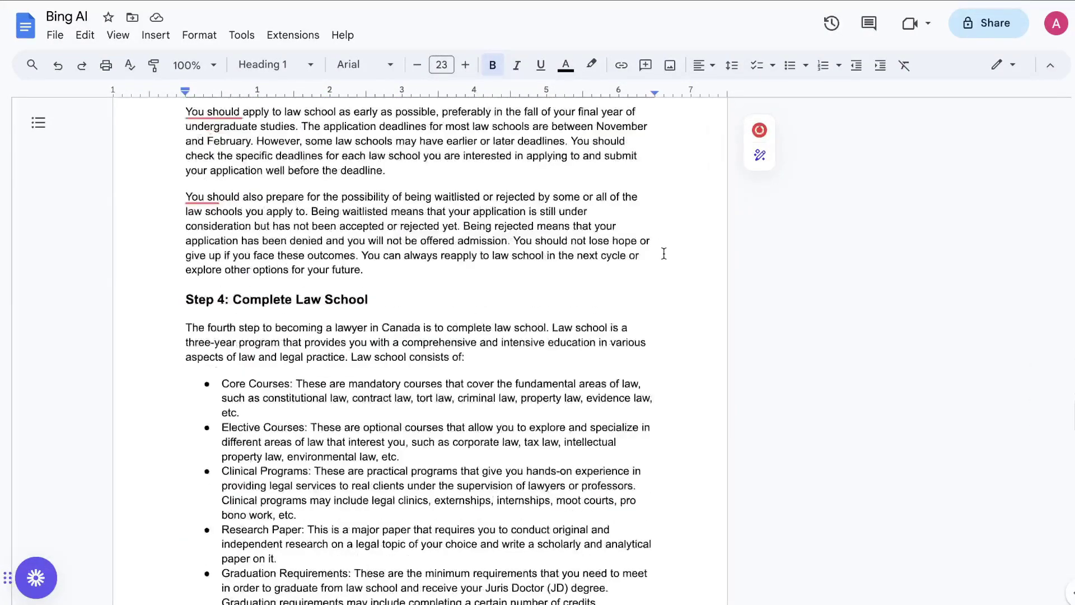